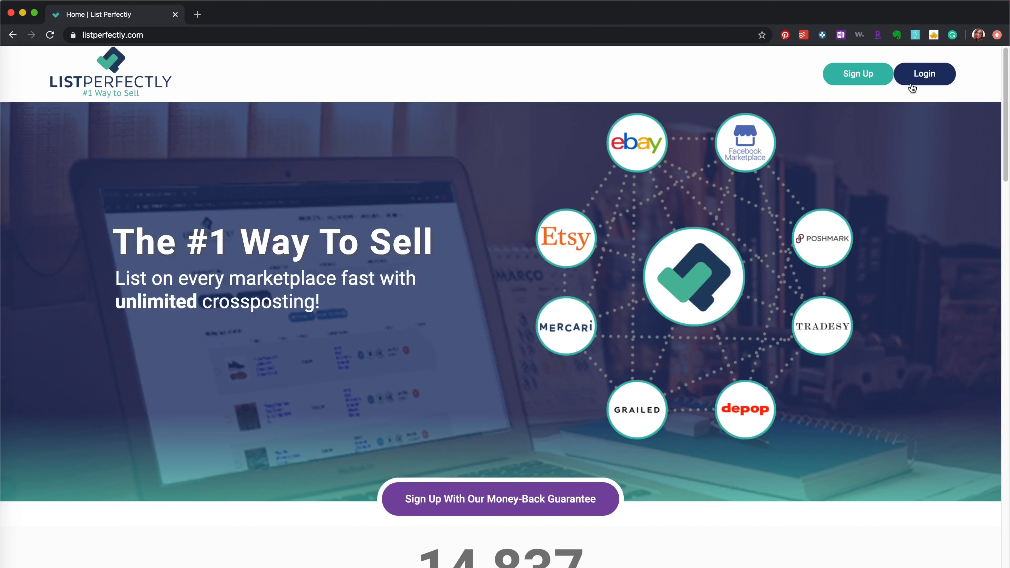
- Log in to List Perfectly and open the page for getting the latest software version
left_click(927, 78)
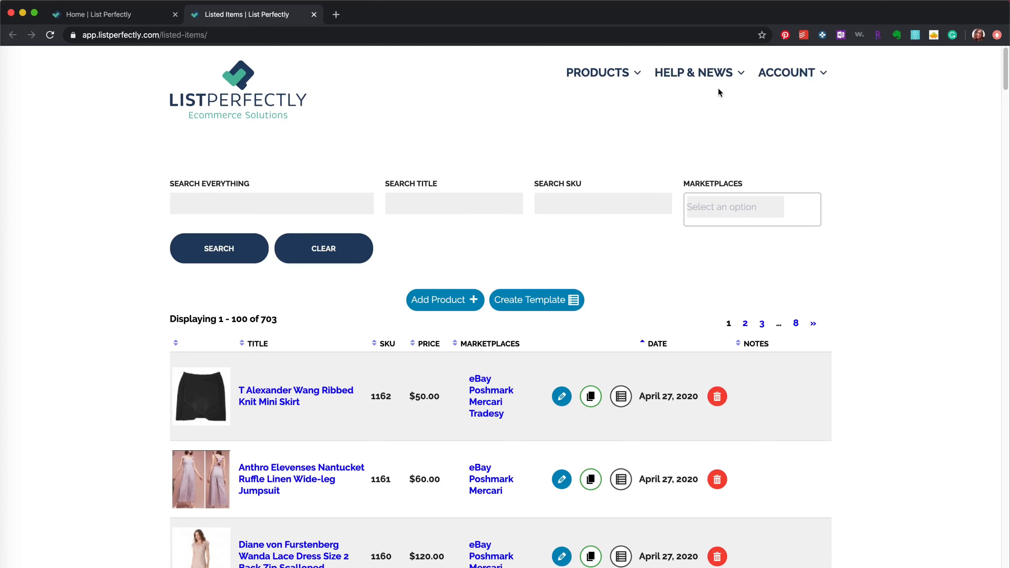
mouse_move(718, 80)
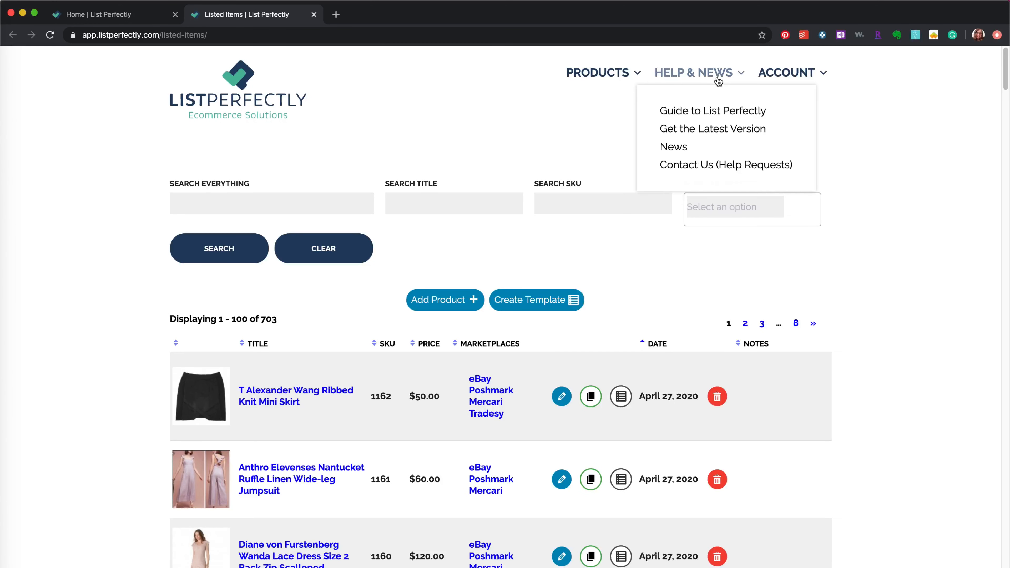
left_click(696, 135)
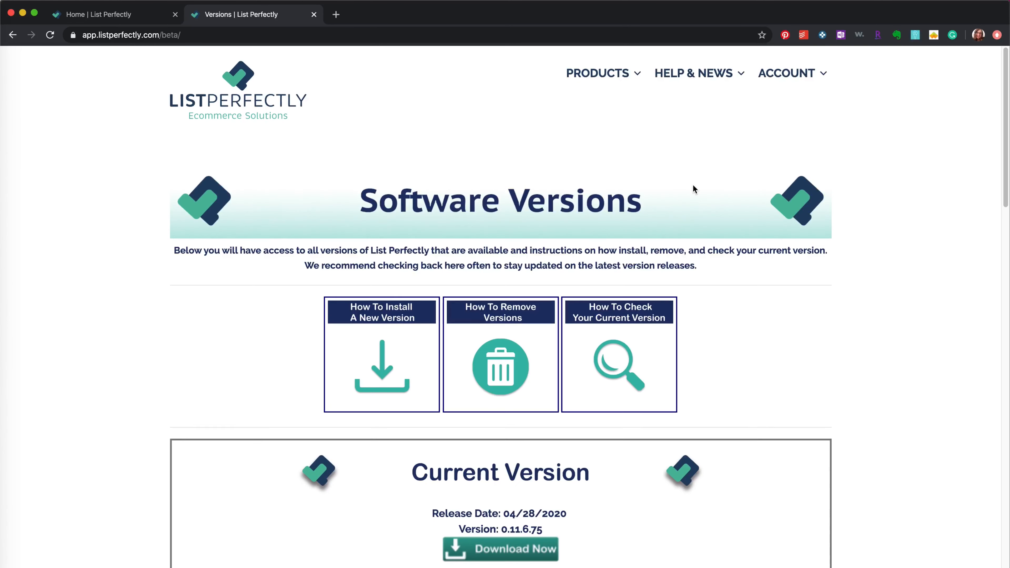
- Install the List Perfectly Multi-Channel extension in Chrome from the current version's download link and dismiss the installation notice
scroll(693, 189, "down", 3)
scroll(693, 190, "down", 5)
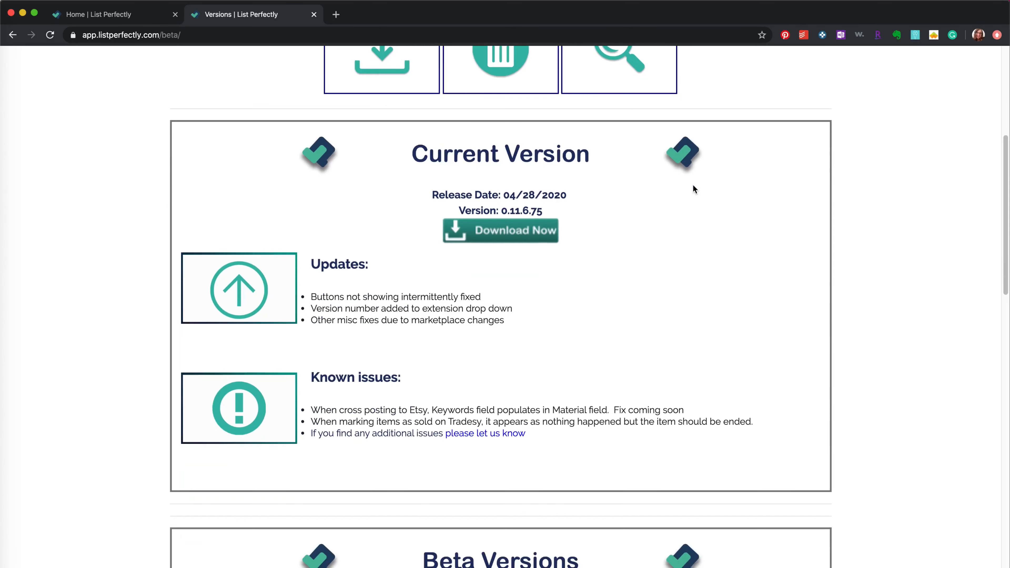
left_click(520, 238)
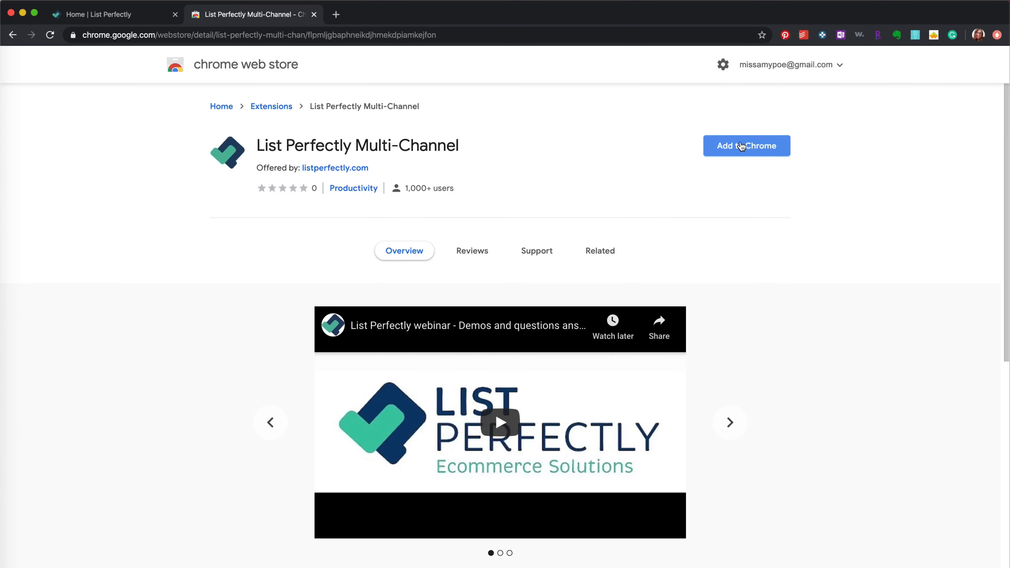
left_click(740, 146)
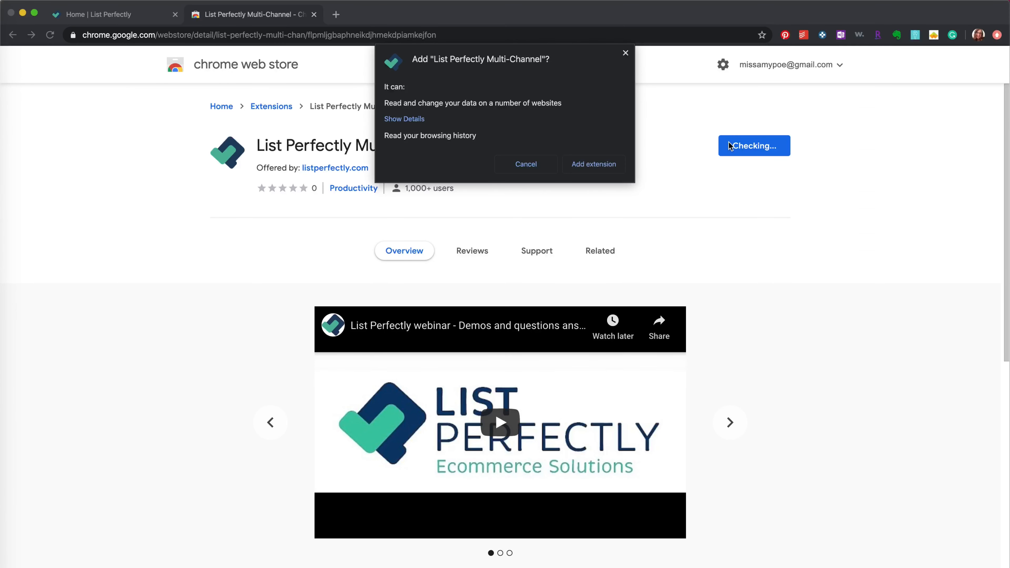
left_click(594, 163)
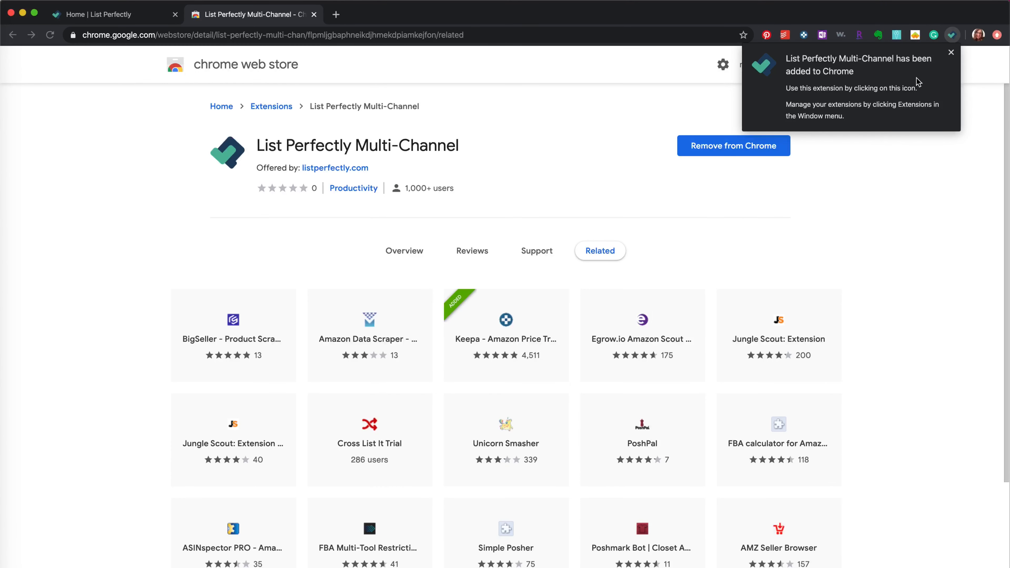
left_click(955, 53)
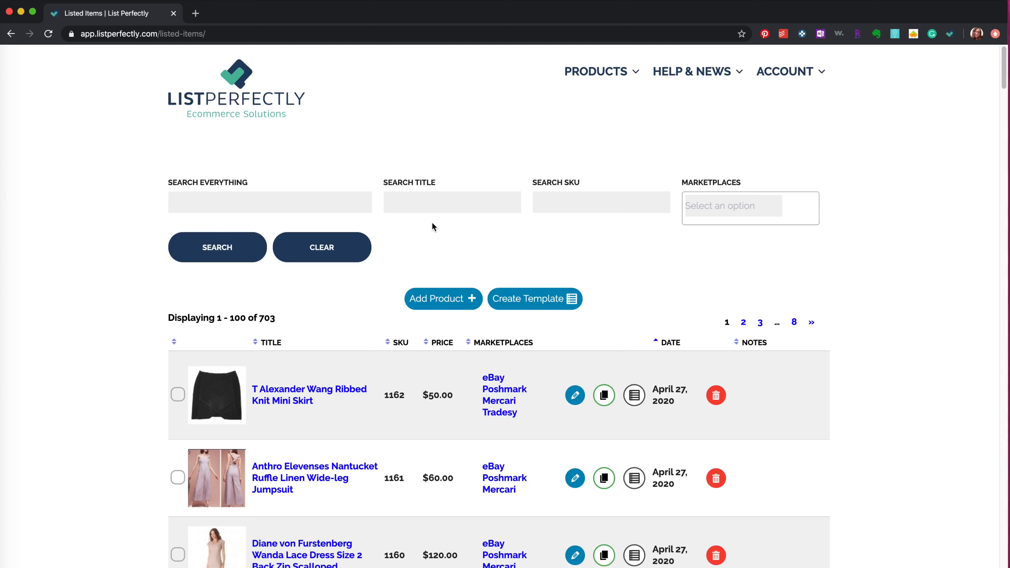
- Start a new product listing and apply the CUSTOM TEMPLATE to it
mouse_move(588, 73)
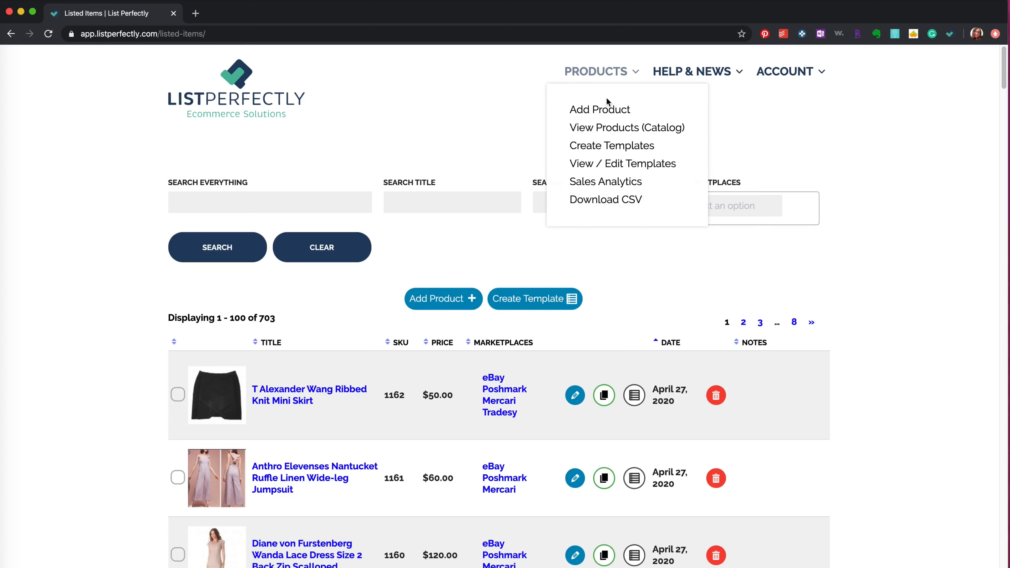
left_click(612, 111)
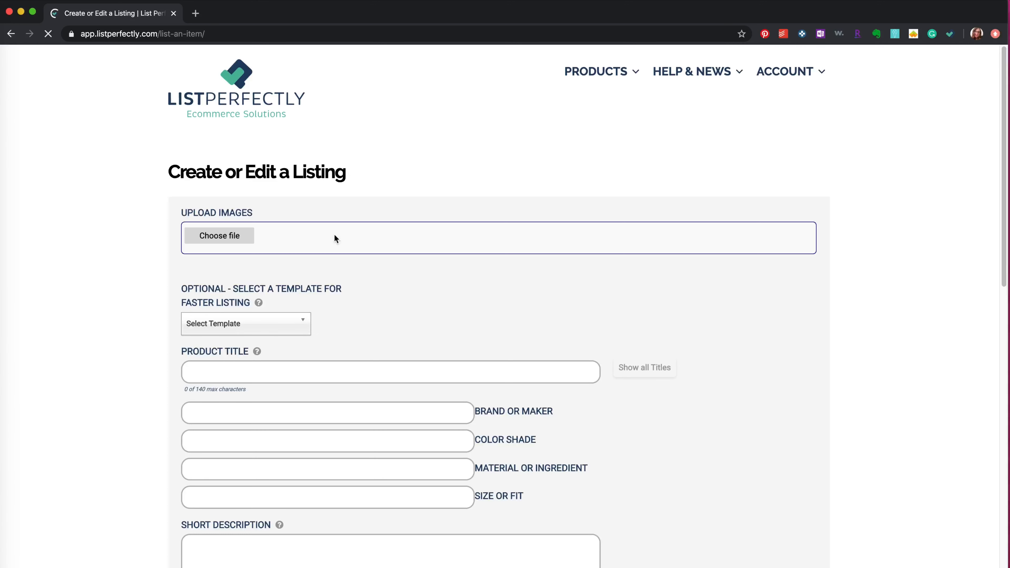
left_click(302, 326)
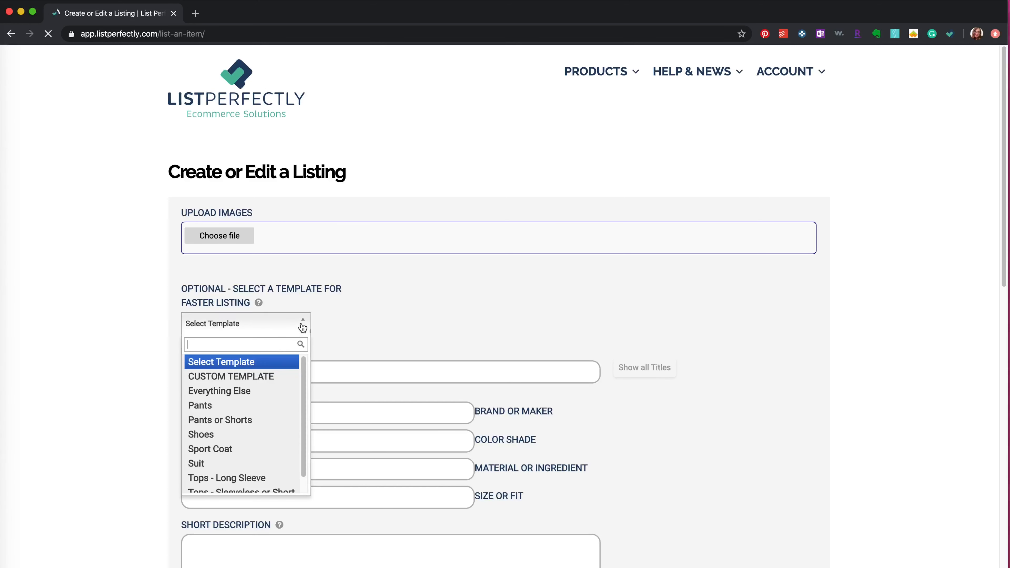
left_click(283, 376)
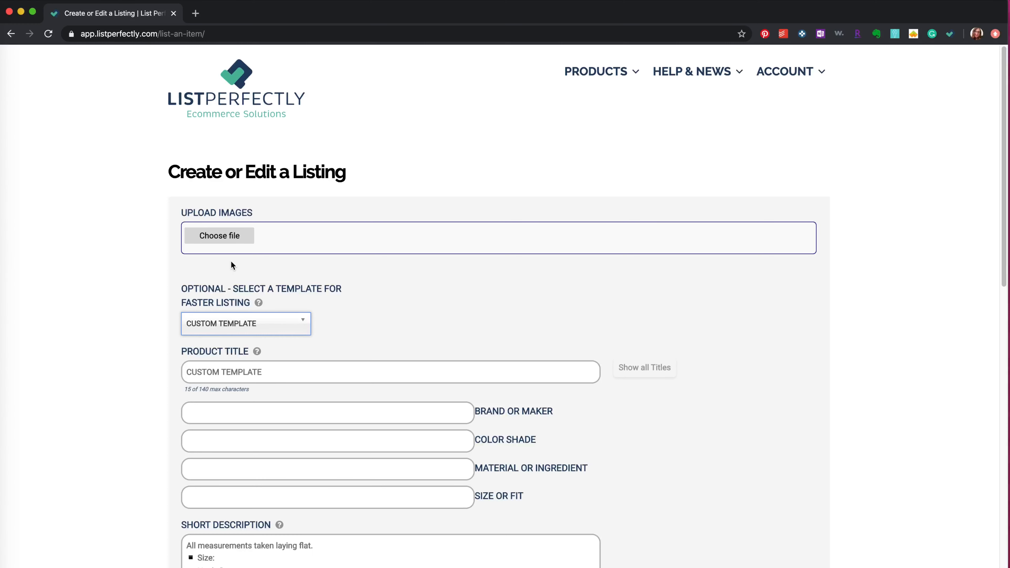
- Begin choosing images for the listing and open the Posh 4/29 folder on the Desktop
left_click(231, 241)
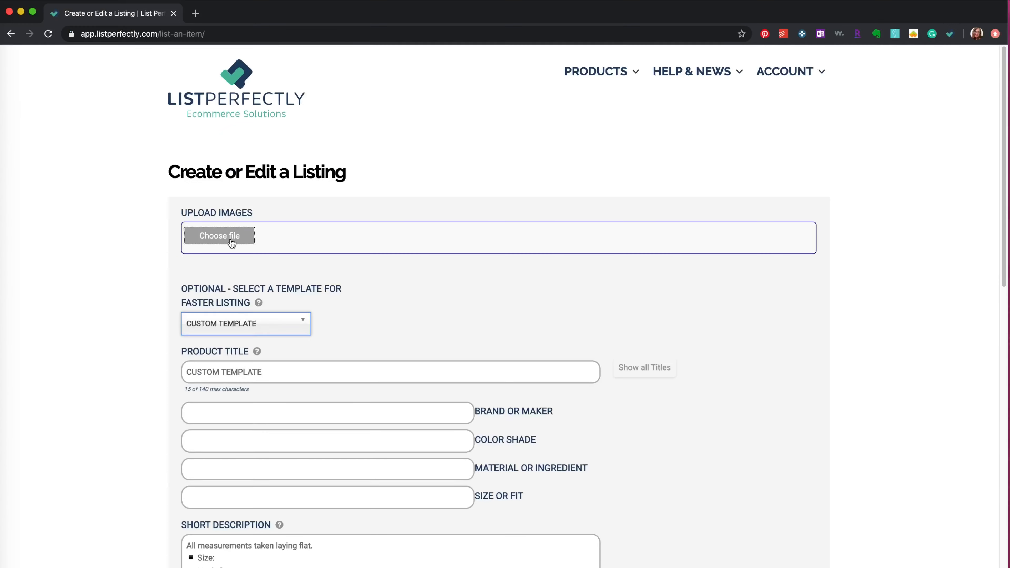
left_click(231, 304)
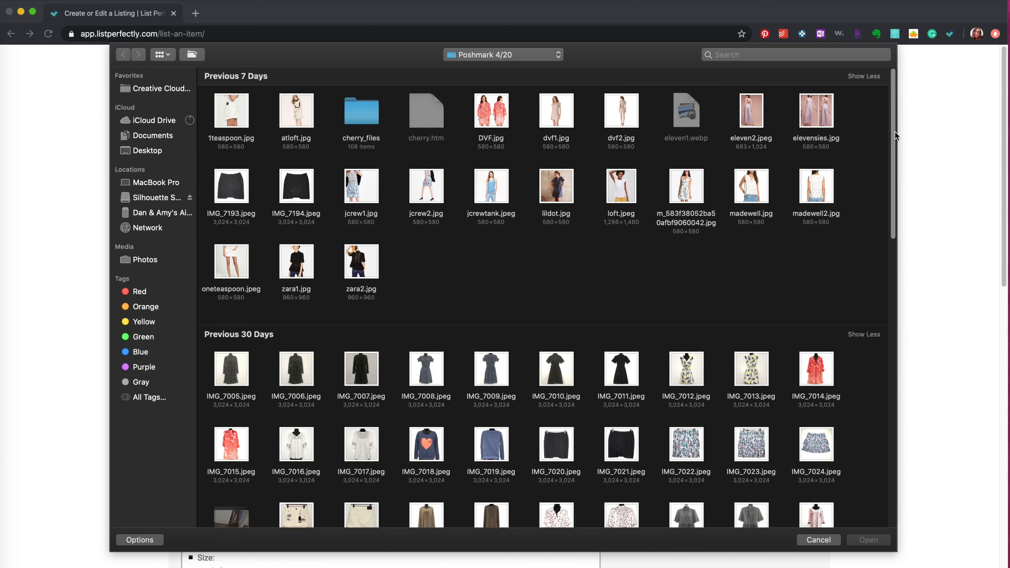
left_click(170, 151)
left_click(370, 121)
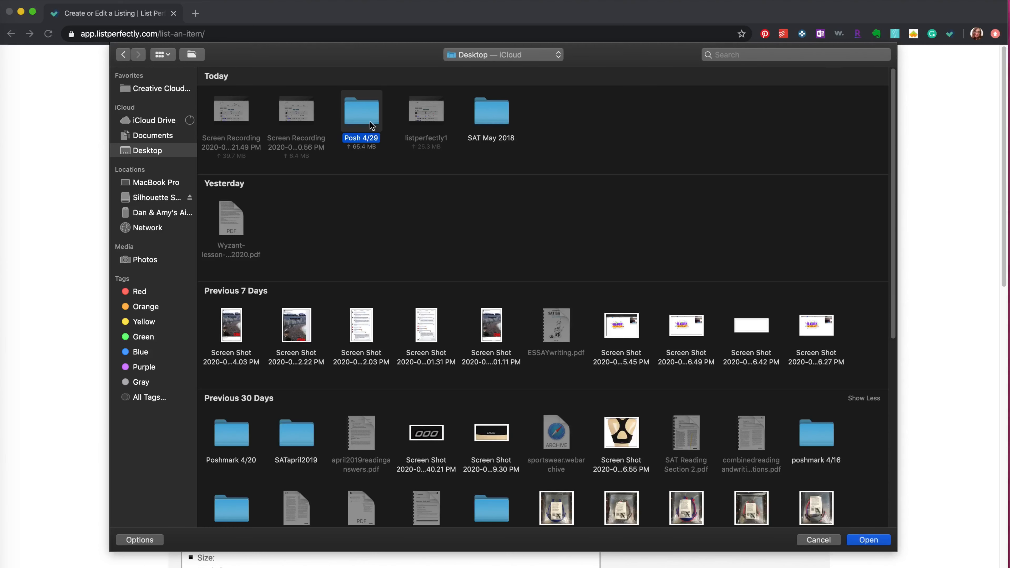
double_click(371, 121)
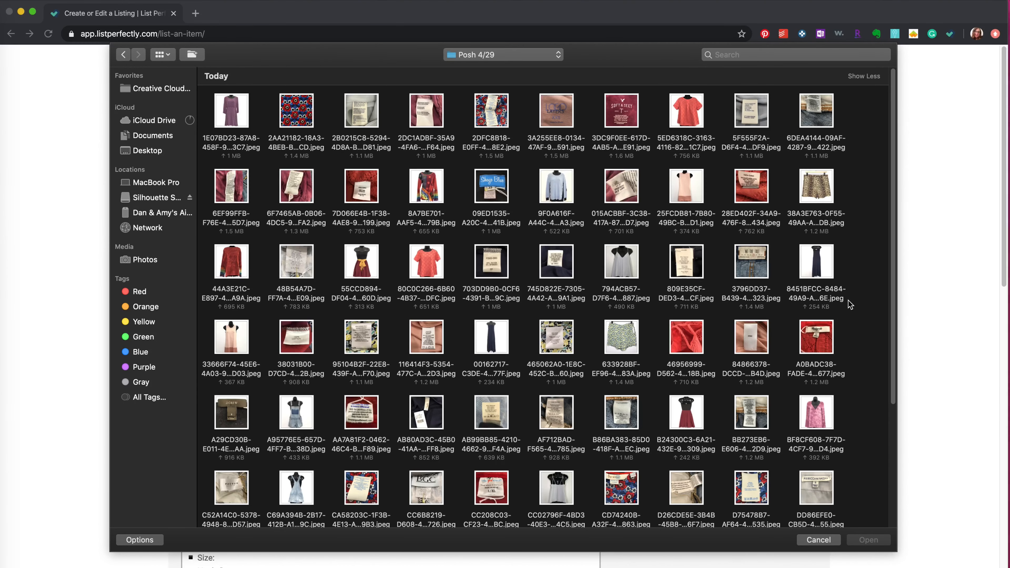
- Upload the seven photos of the red top, including its fabric detail, brand label and care tags
left_click(698, 121)
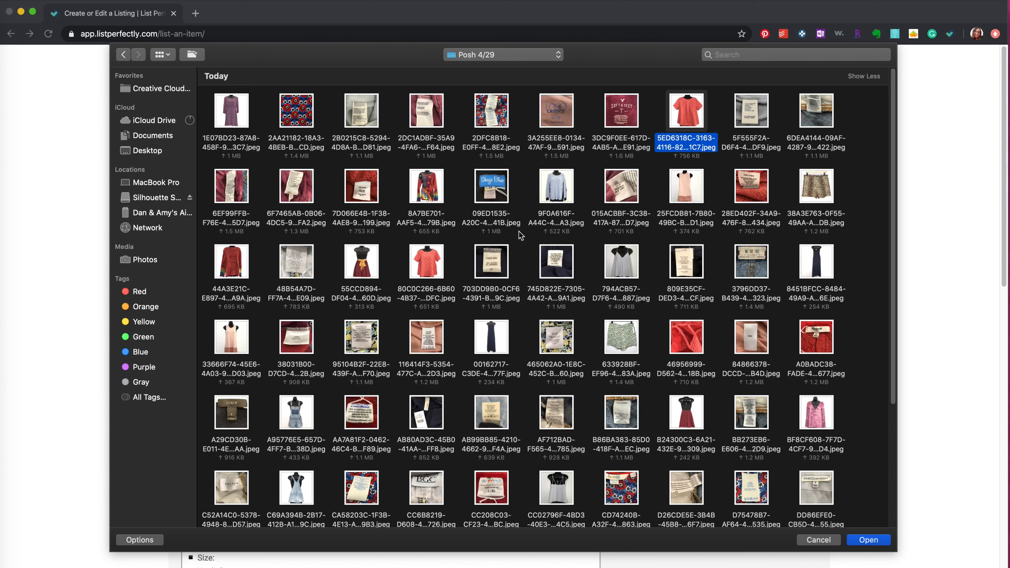
left_click(426, 263, "super")
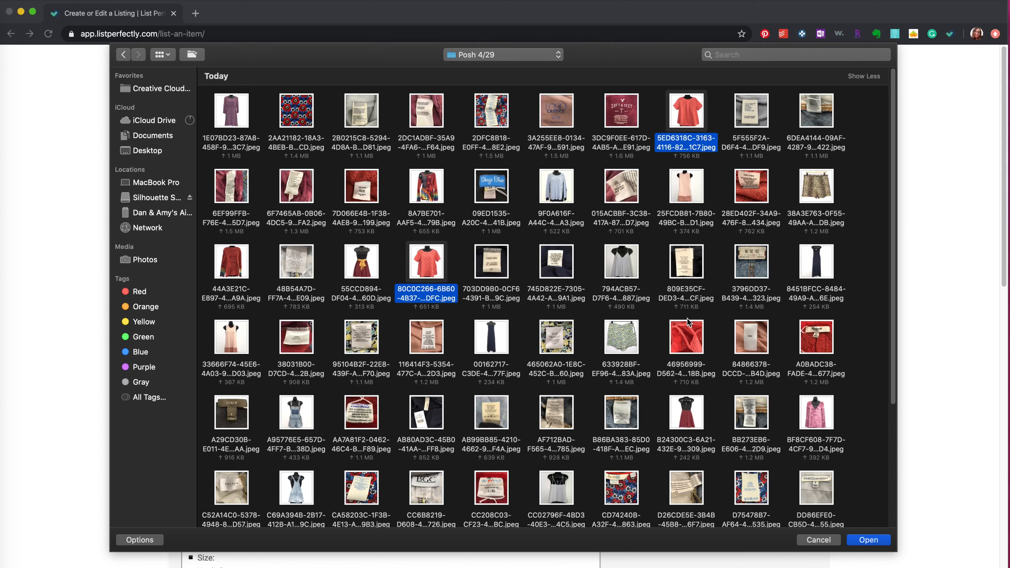
left_click(700, 351, "super")
left_click(821, 348, "super")
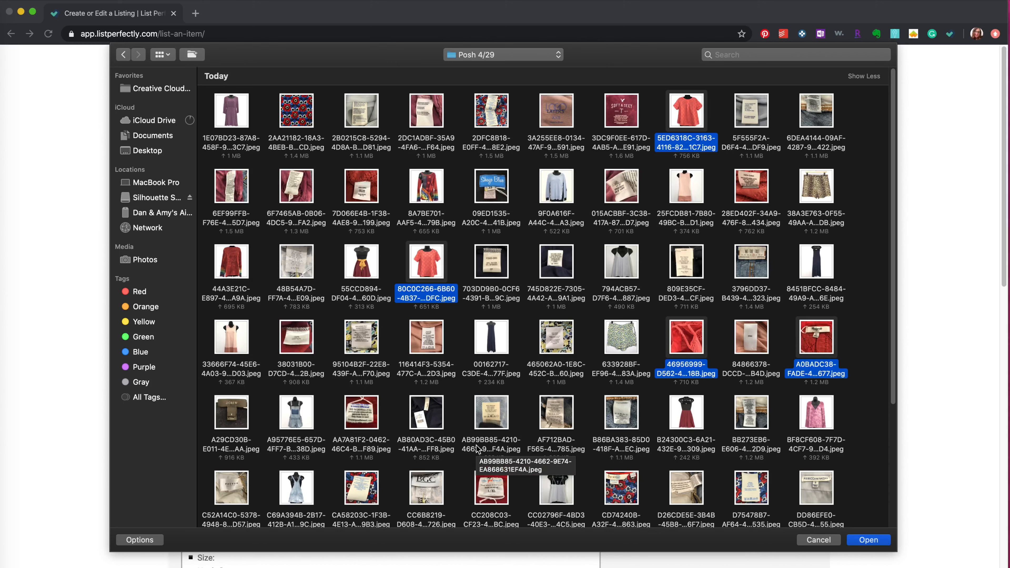
left_click(367, 422, "super")
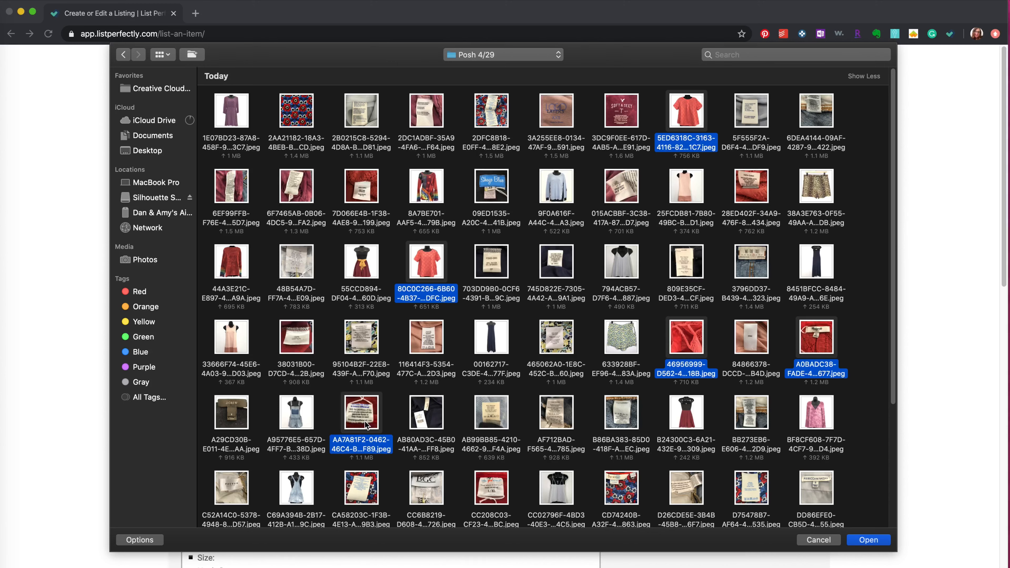
left_click(292, 336, "super")
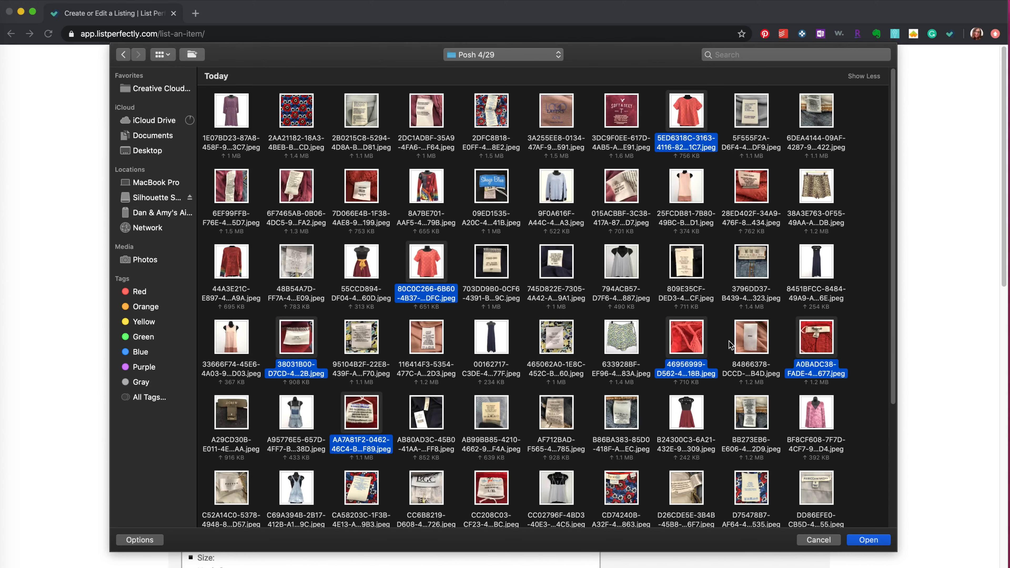
left_click(354, 193, "super")
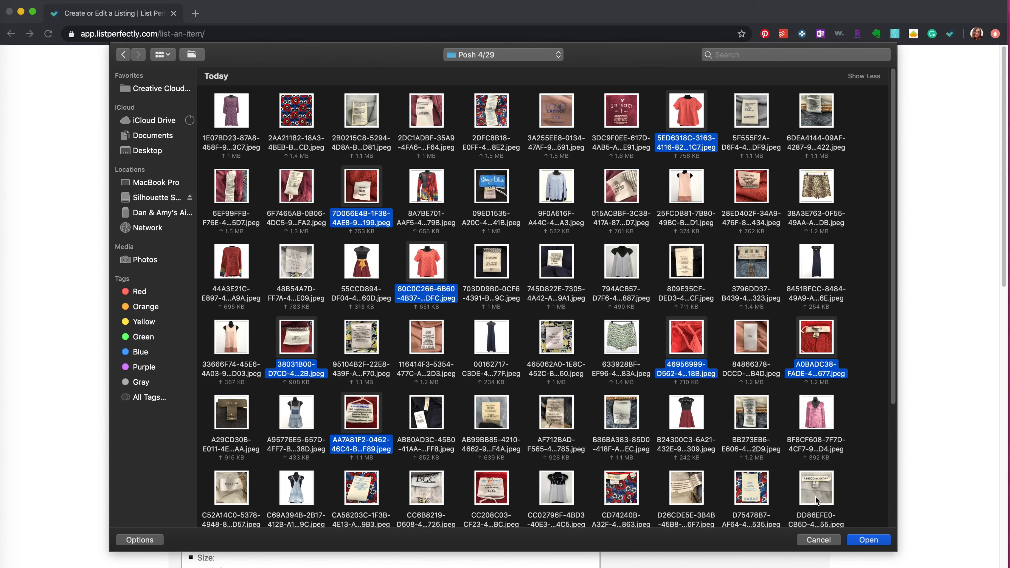
left_click(875, 538)
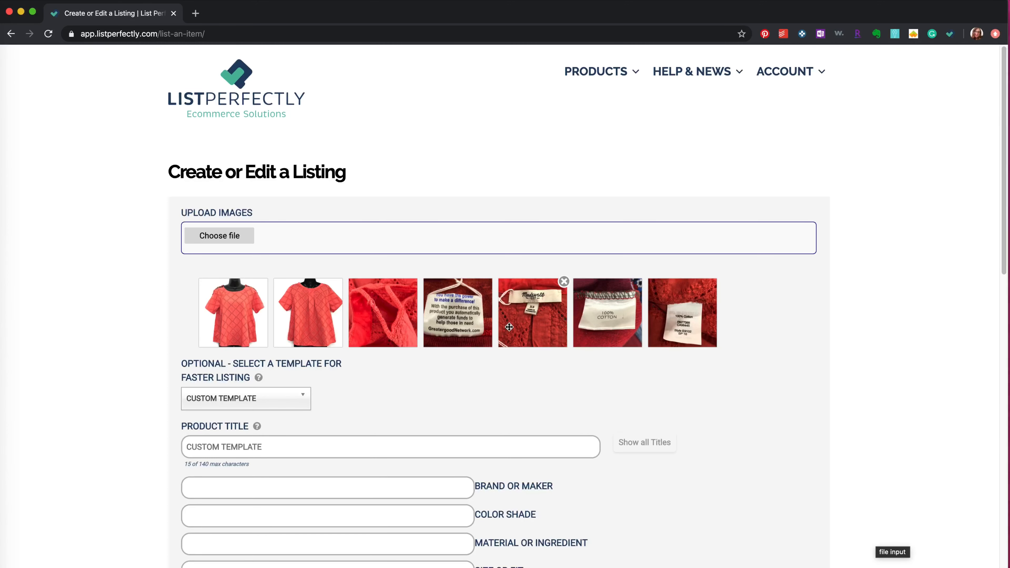
- Move the Madewell label photo to third place and remove the 100% cotton tag photo with the blue background
left_click_drag(532, 314, 663, 317)
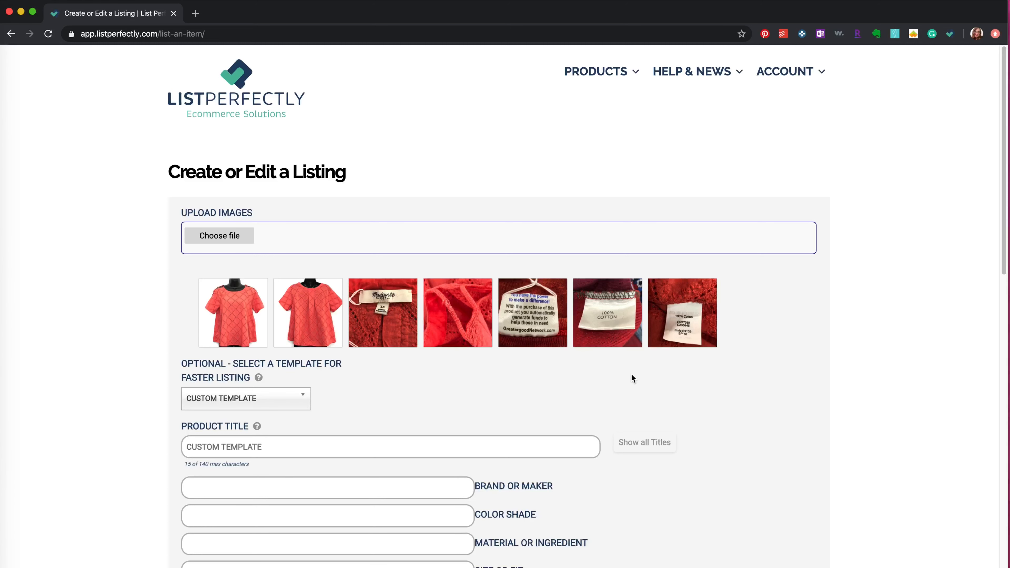
left_click(639, 282)
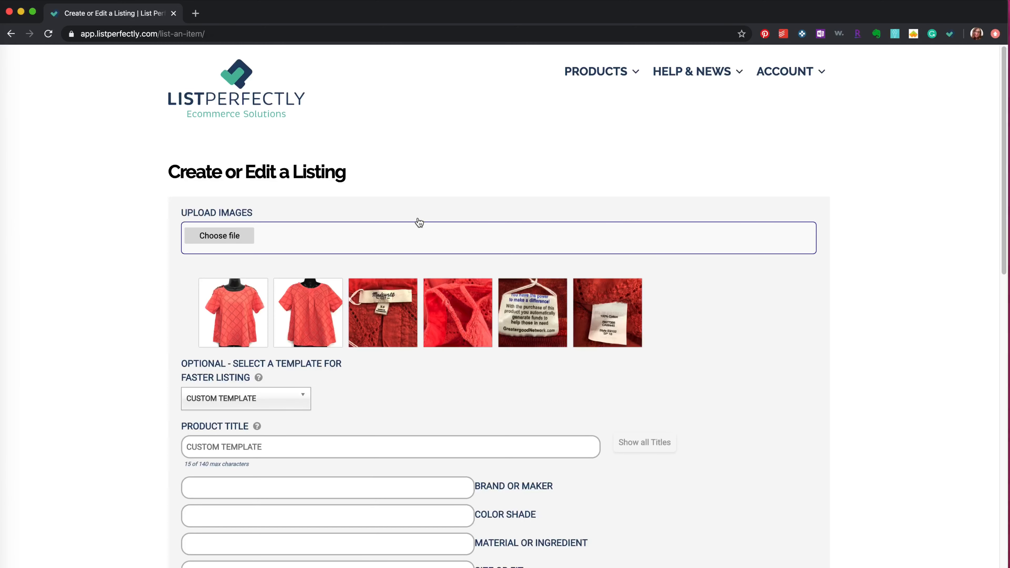
- Open poshmark.com in a new browser tab
left_click(195, 14)
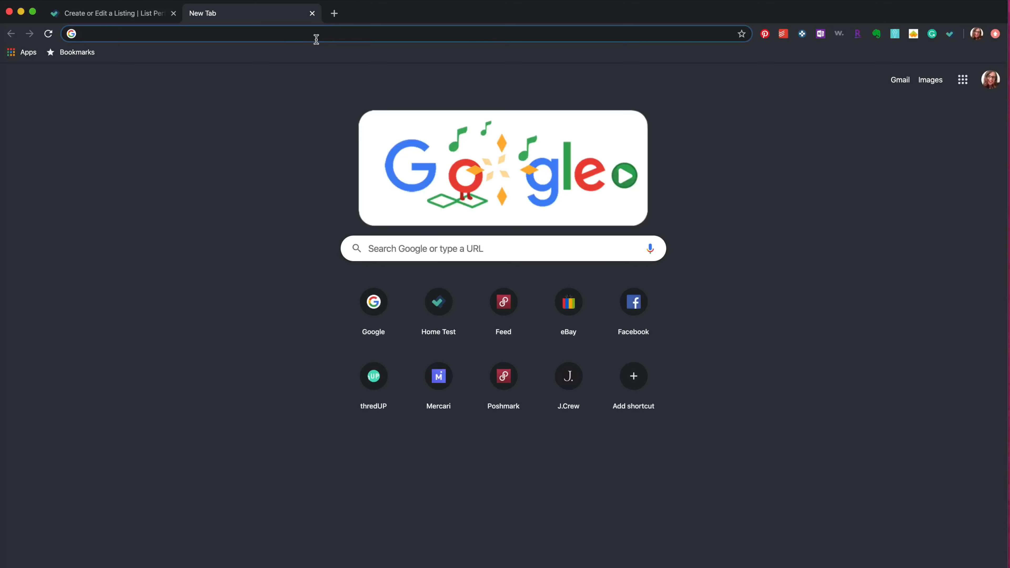
type("poshmark.com")
key("Return")
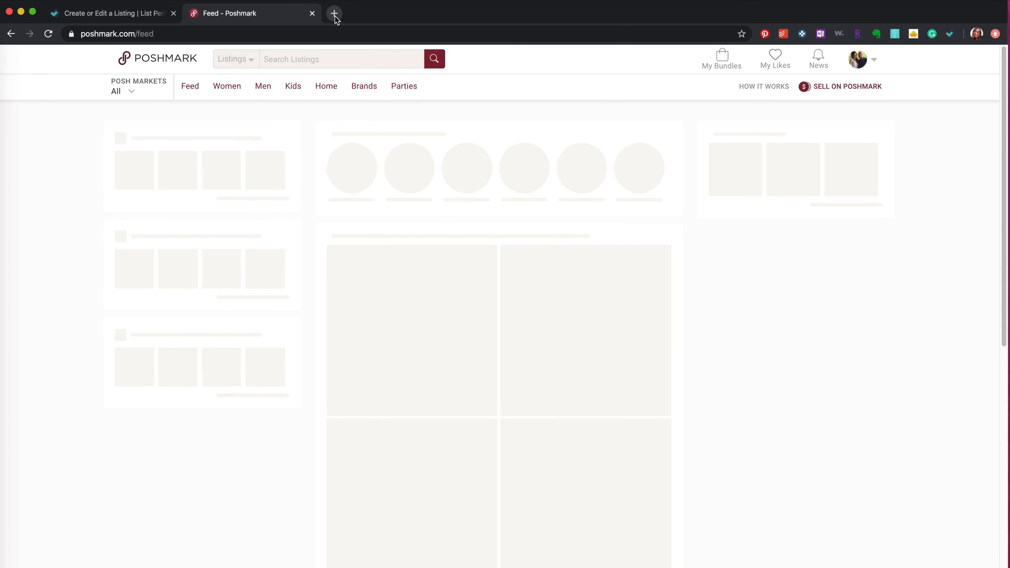
- Search Google for "madewell E9102" in another new browser tab
left_click(334, 13)
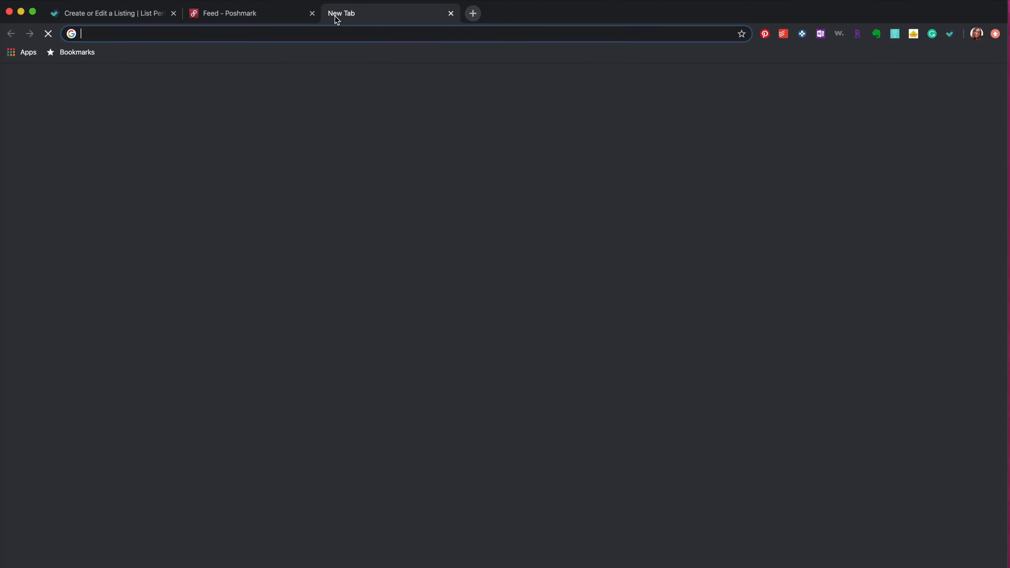
left_click(398, 249)
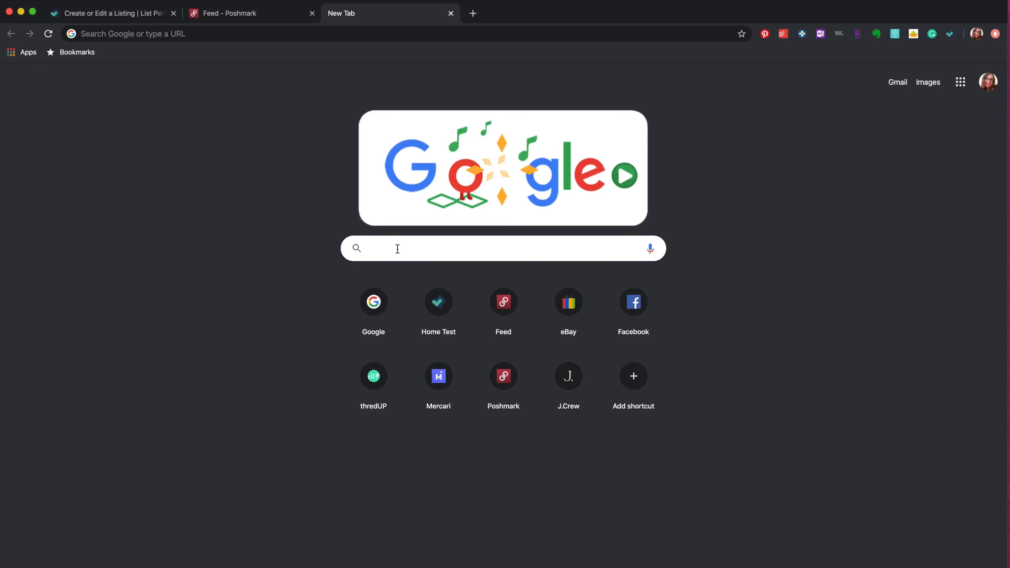
left_click(398, 248)
type("madewell E")
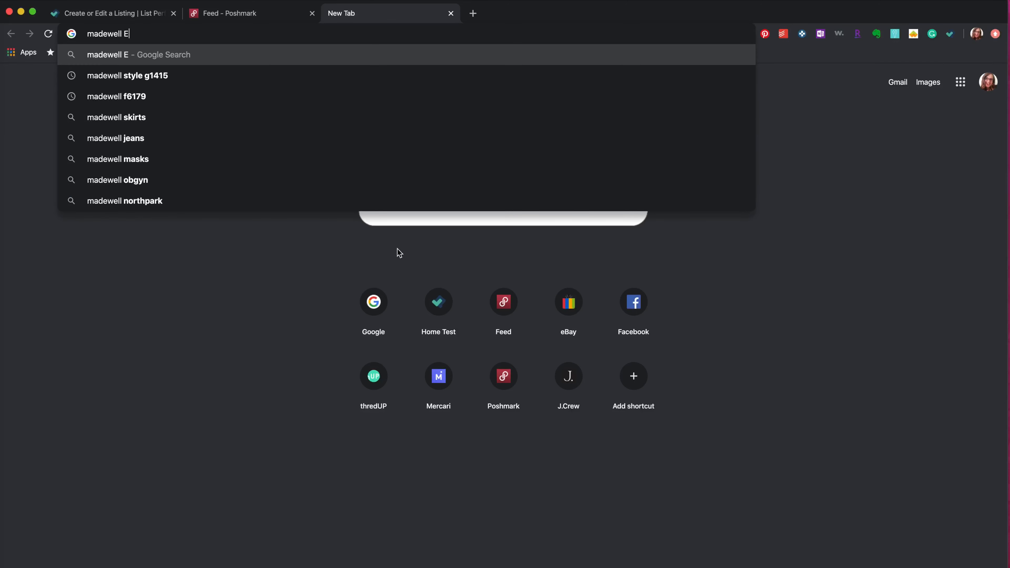
type("9102")
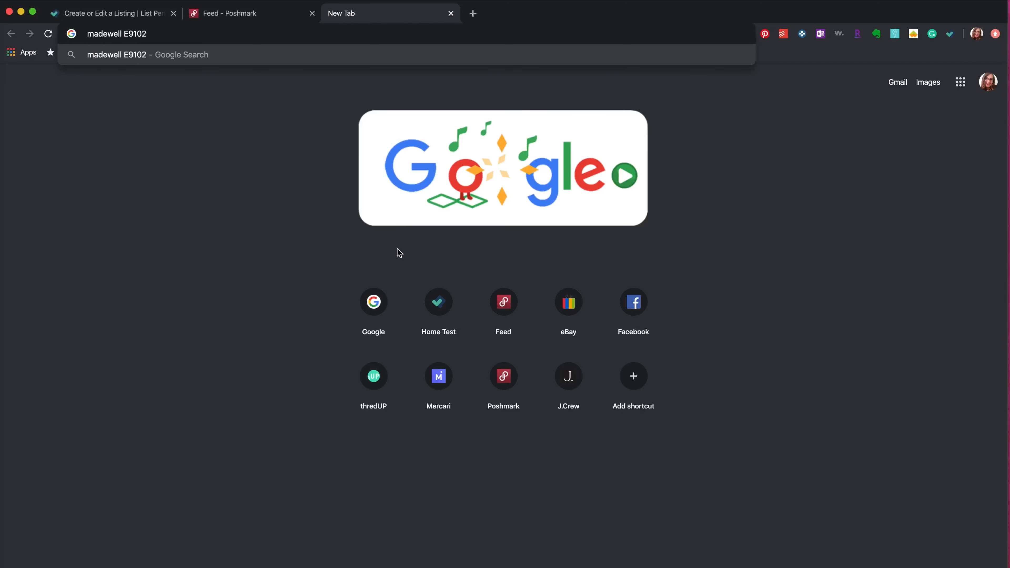
key("Return")
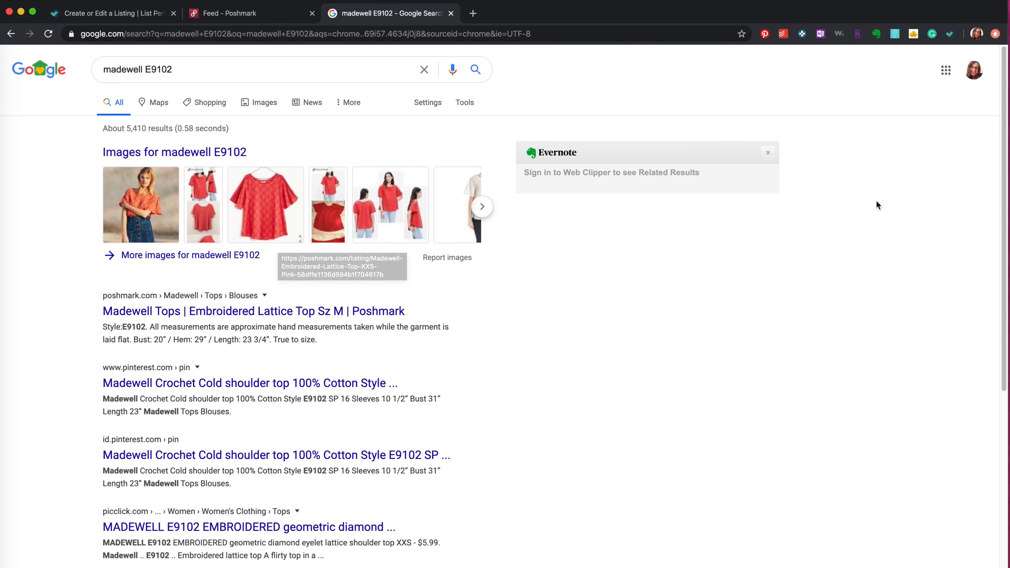
- Browse the image results for the style number and open the Poshmark listing "4 FOR $20 Madewell Lattice Top Smoky Rose"
mouse_move(998, 211)
left_mouse_down()
mouse_move(956, 446)
mouse_move(939, 484)
mouse_move(1007, 206)
left_mouse_up()
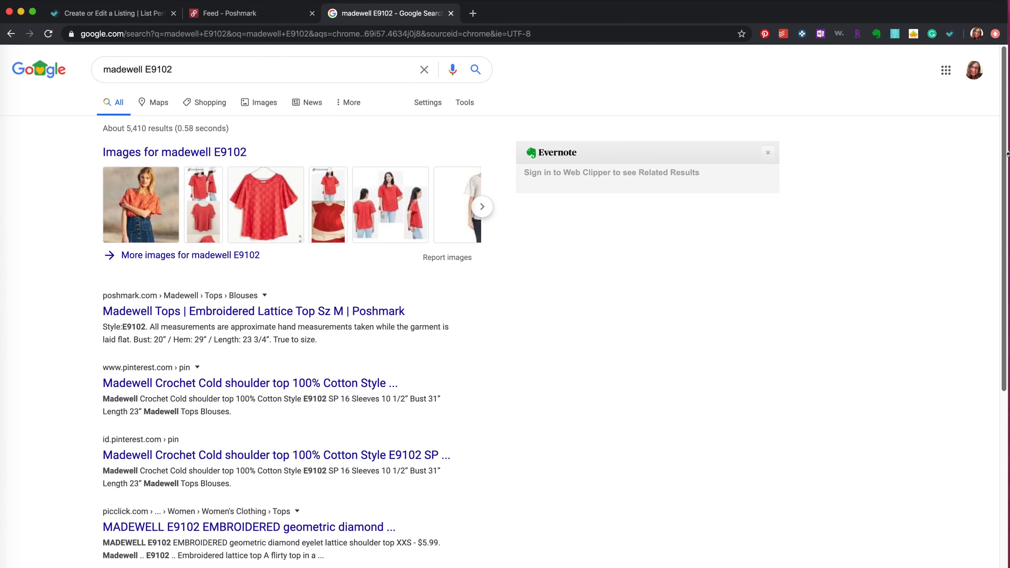
left_click(263, 102)
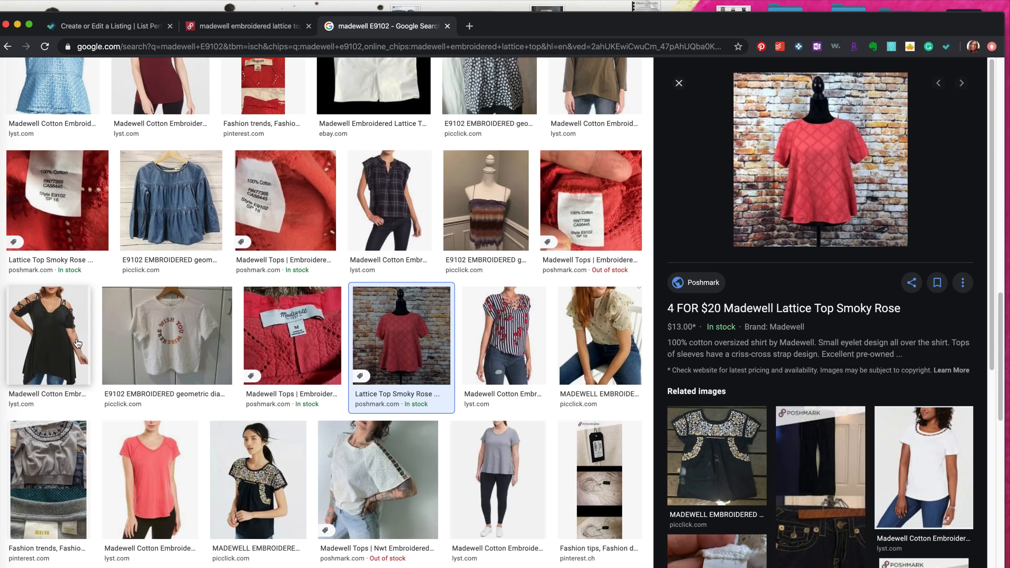
left_click(863, 161)
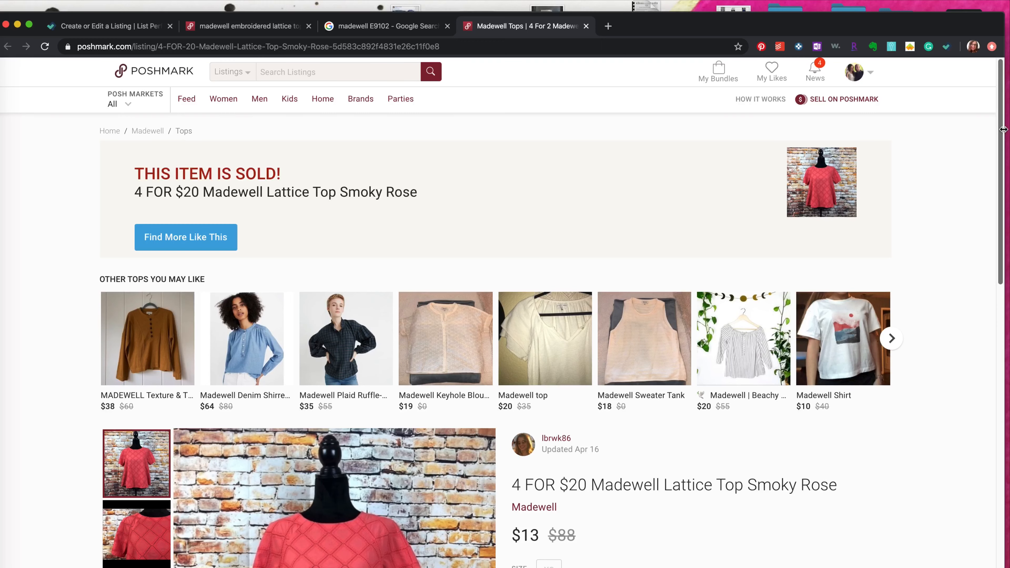
- Review the sold Madewell lattice top listing's photos, price, description and measurements on Poshmark
left_click_drag(1000, 132, 992, 203)
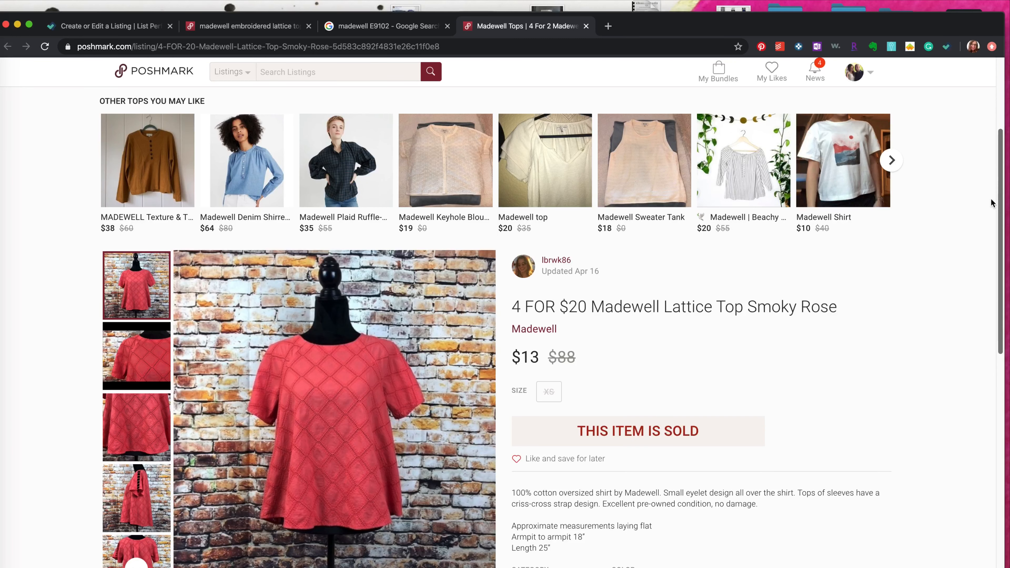
left_click_drag(992, 203, 970, 251)
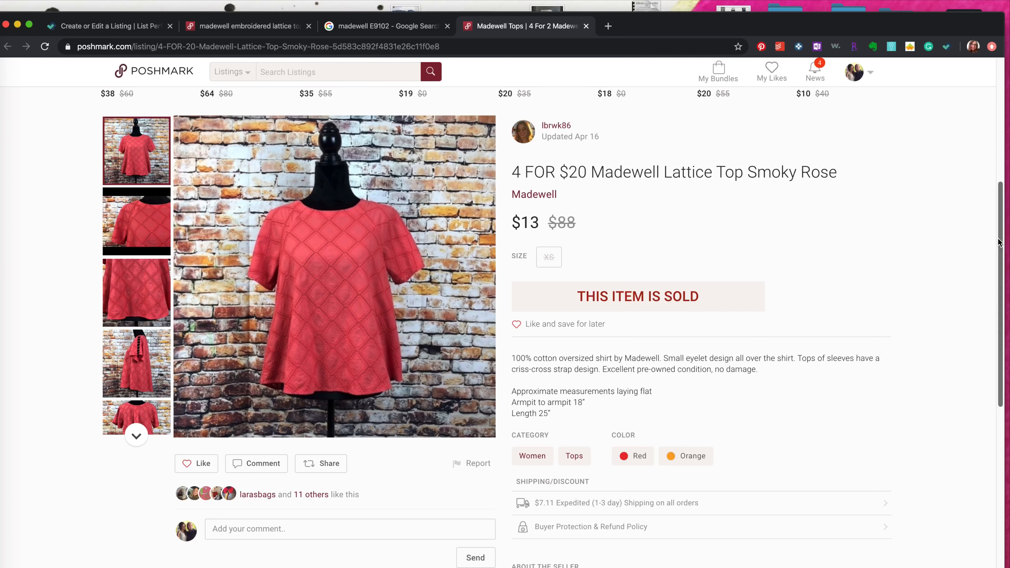
left_click_drag(998, 244, 993, 261)
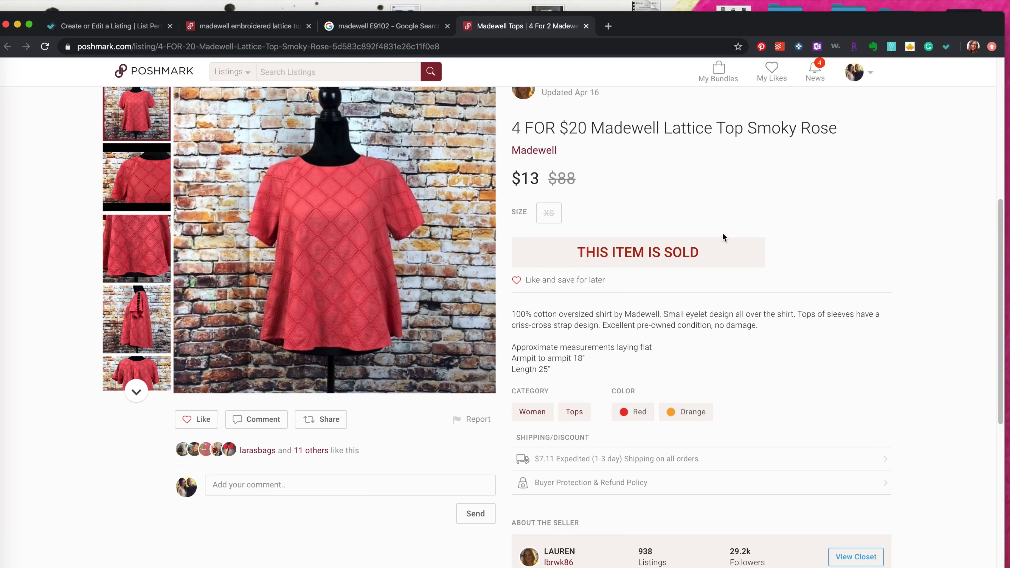
- Follow the not-yet-followed users shown in the sold listing's list of likes and close the list
left_click(318, 453)
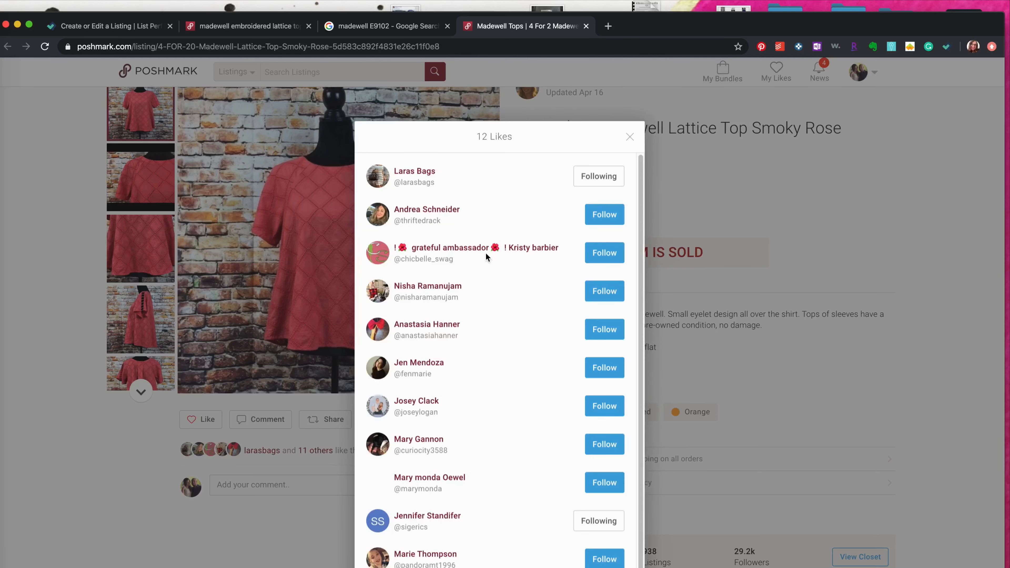
left_click(602, 220)
left_click(609, 260)
left_click(610, 292)
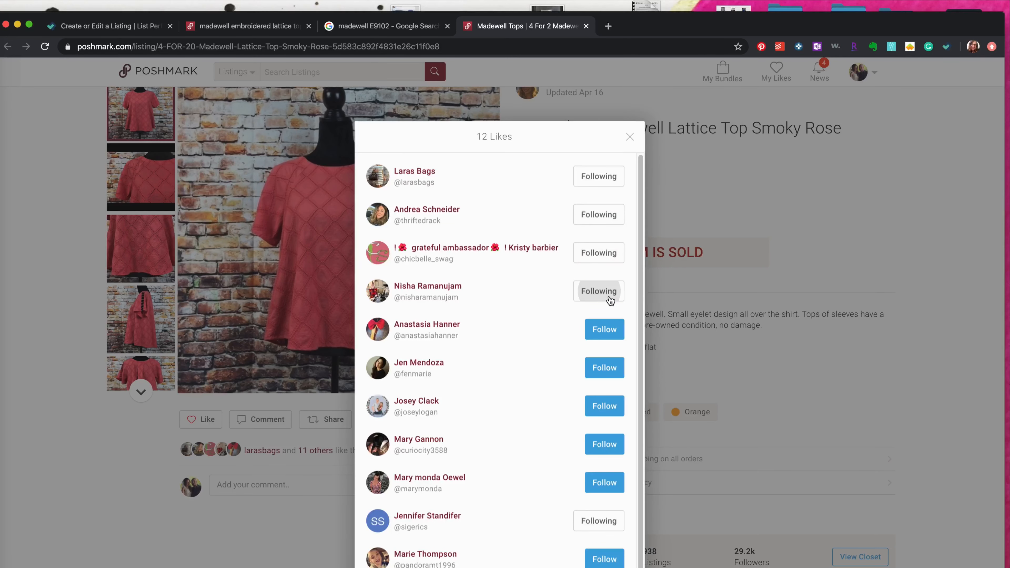
left_click(609, 331)
left_click(608, 368)
left_click(608, 404)
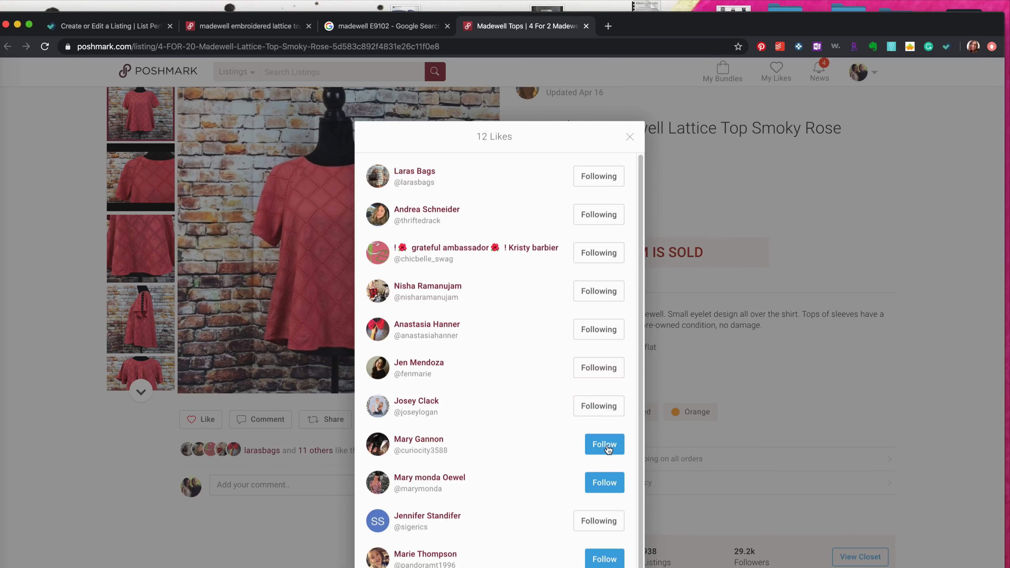
left_click(608, 442)
left_click(609, 481)
left_click(610, 559)
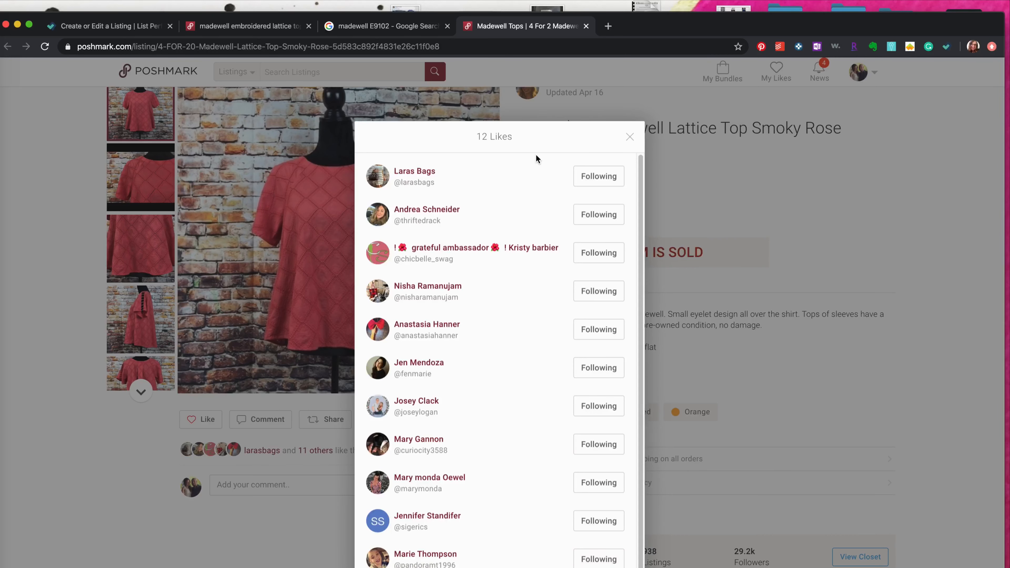
left_click(630, 138)
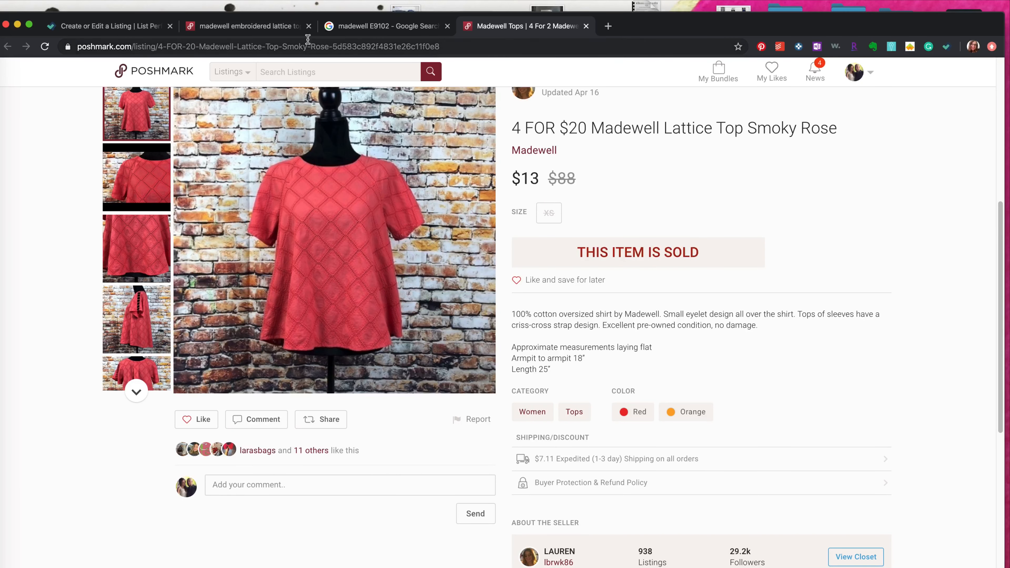
- Examine titles and prices in the sold Poshmark results for "madewell embroidered lattice top"
left_click(255, 35)
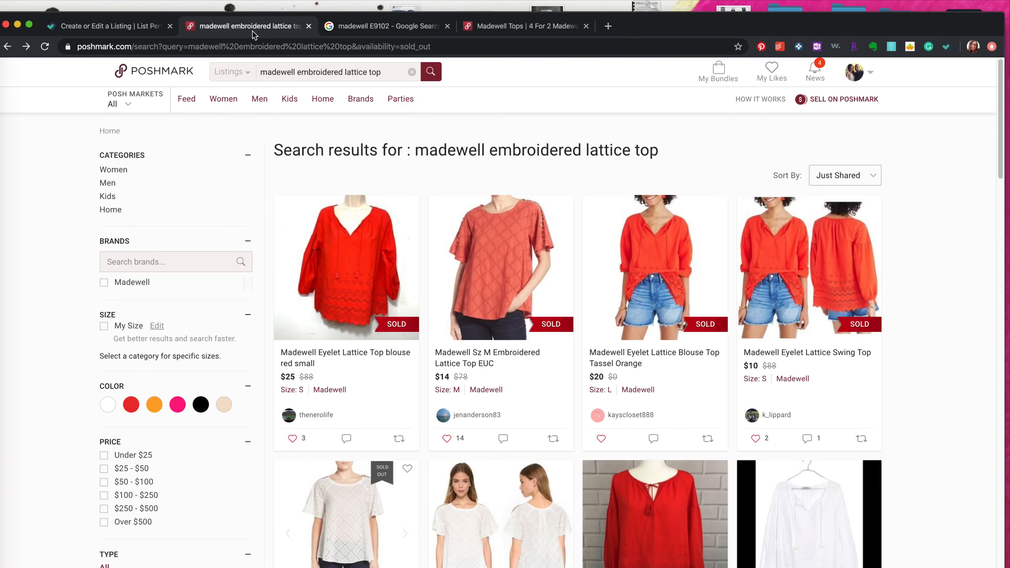
left_click_drag(1001, 129, 992, 203)
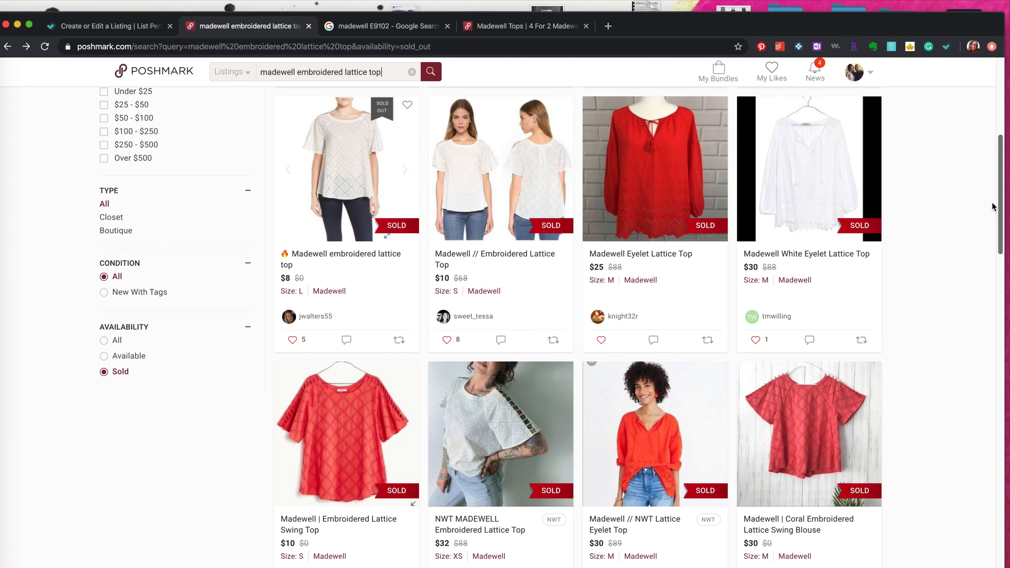
left_click_drag(992, 202, 982, 250)
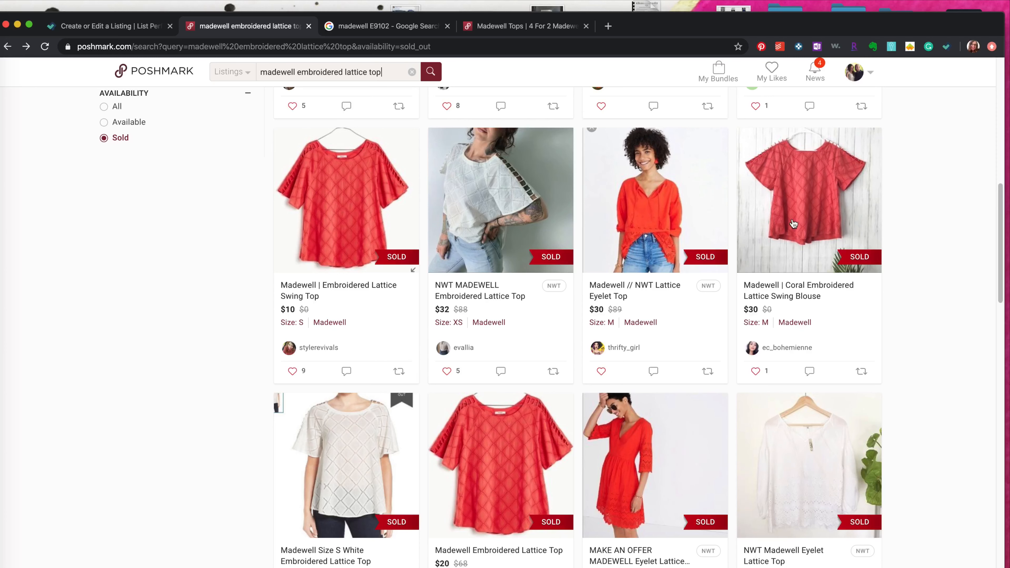
- Return to the List Perfectly listing form and replace the product title with "Madewell Embroidered Lattice Top"
left_click(135, 27)
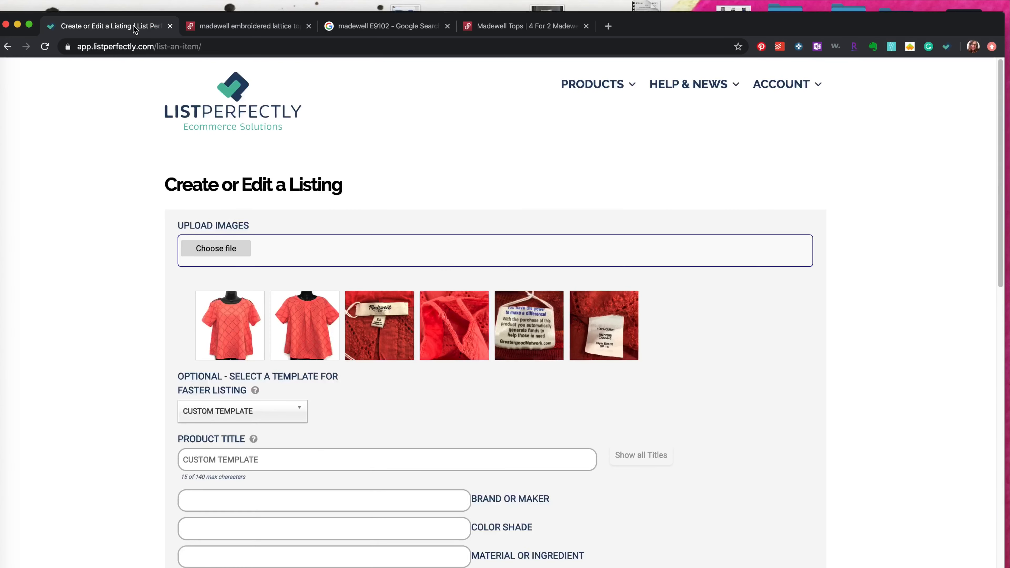
triple_click(233, 462)
type("Madew")
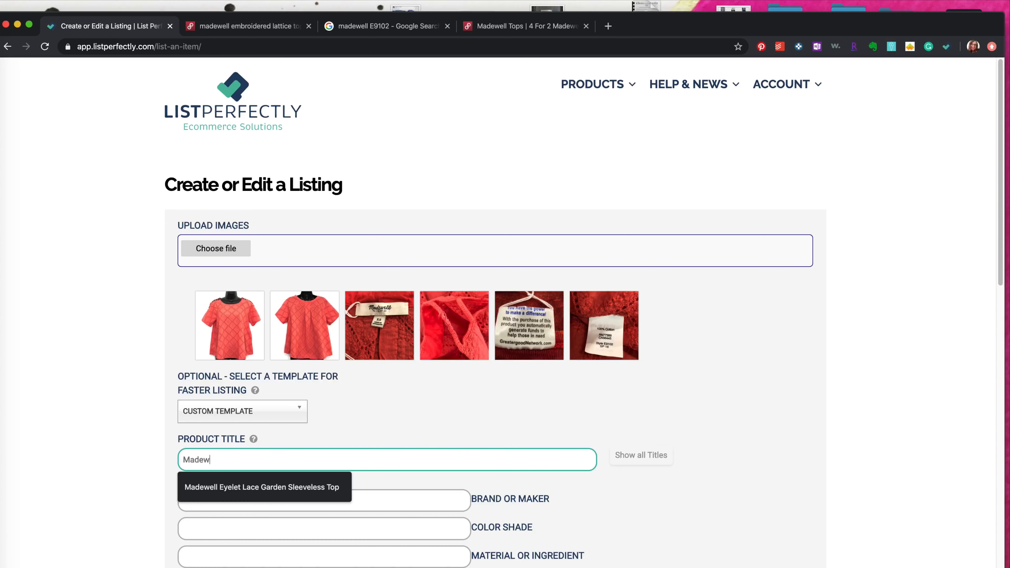
type("ell Embroidered")
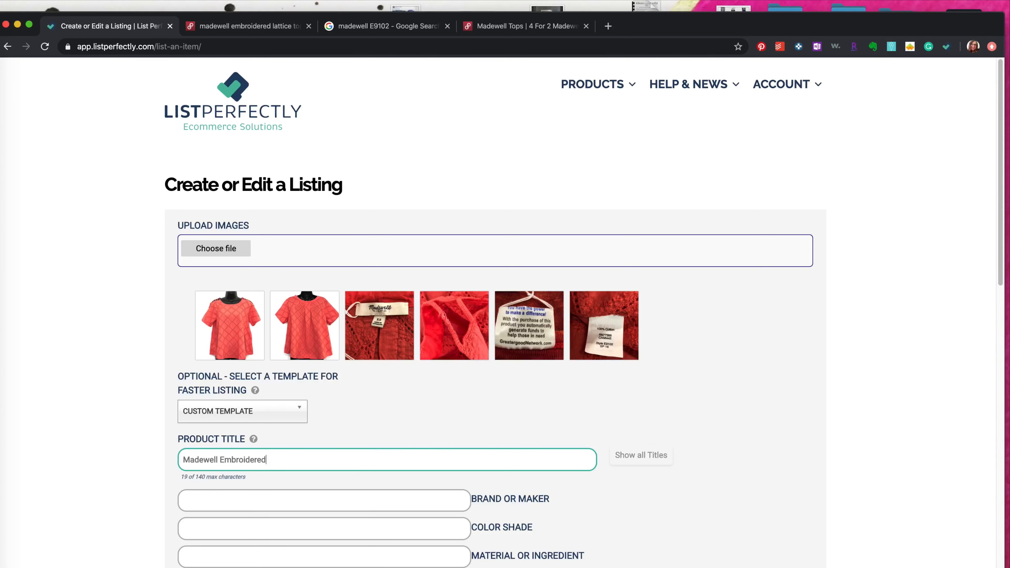
type(" Lattice Top")
- Insert "Coral" before "Lattice" in the product title and append "with Ladder Details"
left_click(267, 460)
type("Coral")
left_click(334, 460)
type("with Ladd")
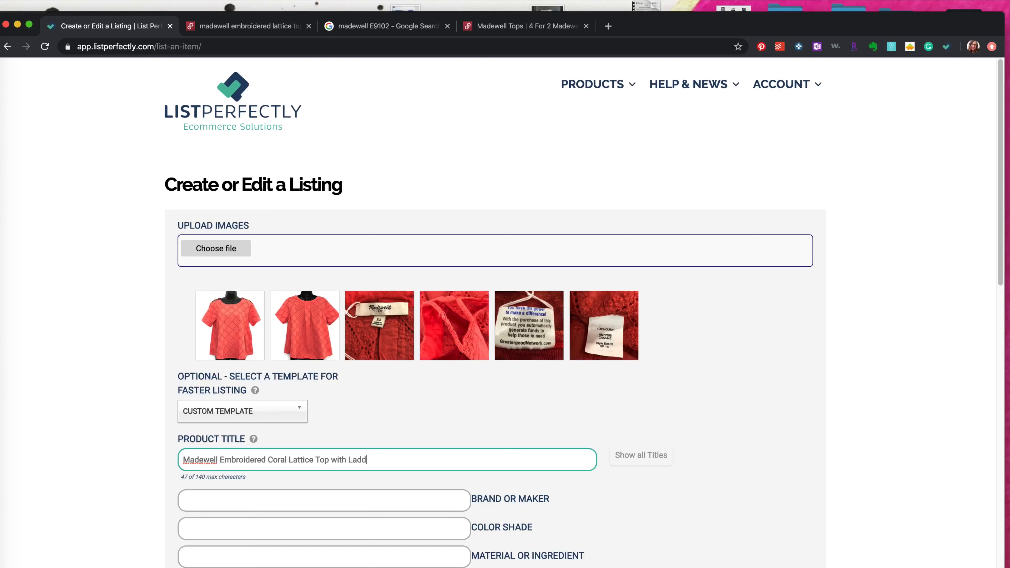
type("er Details")
left_click(373, 459)
key("BackSpace")
- Set the brand or maker to Madewell and the color shade to Orange
left_click(378, 495)
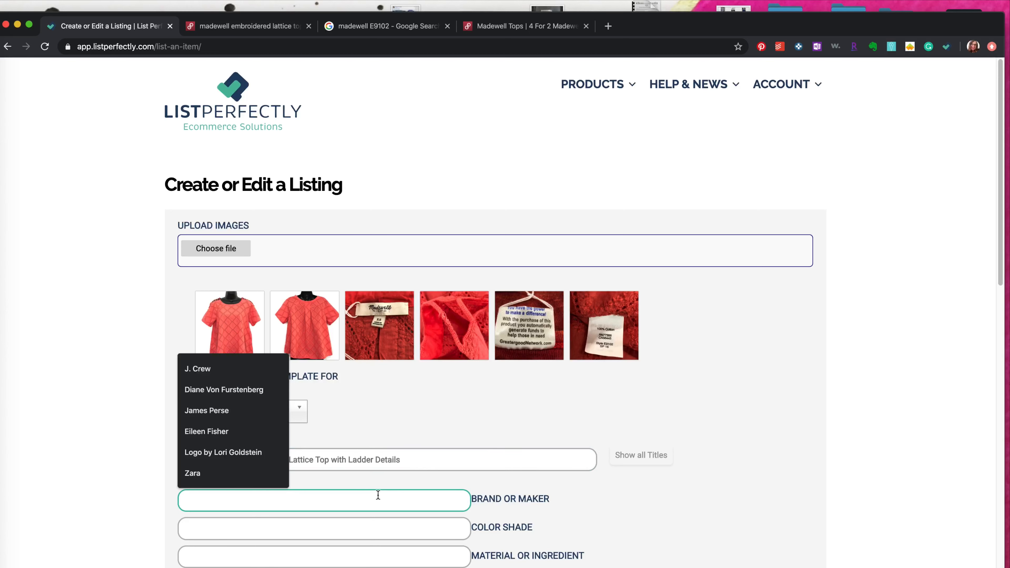
type("Madewell")
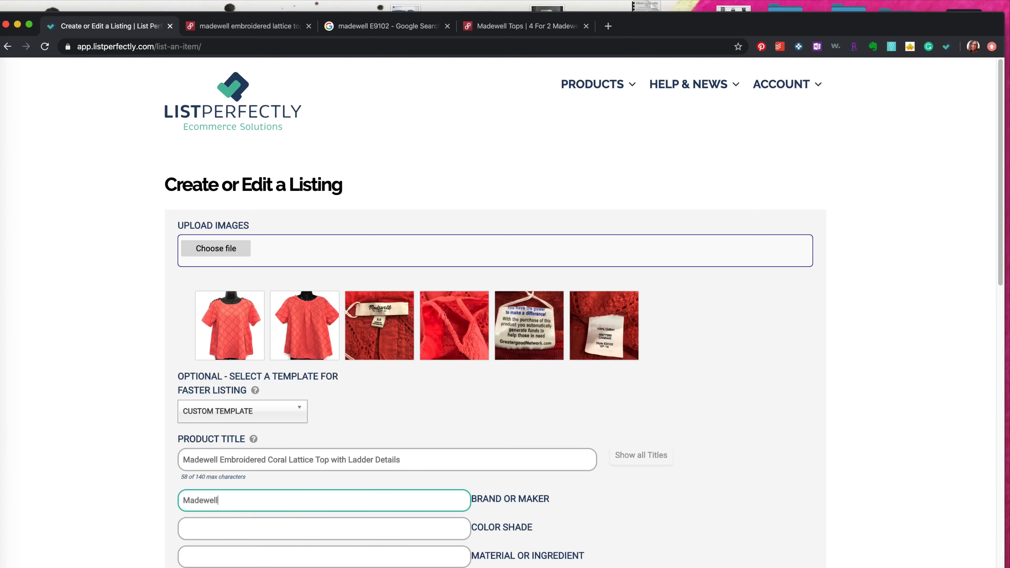
left_click(393, 530)
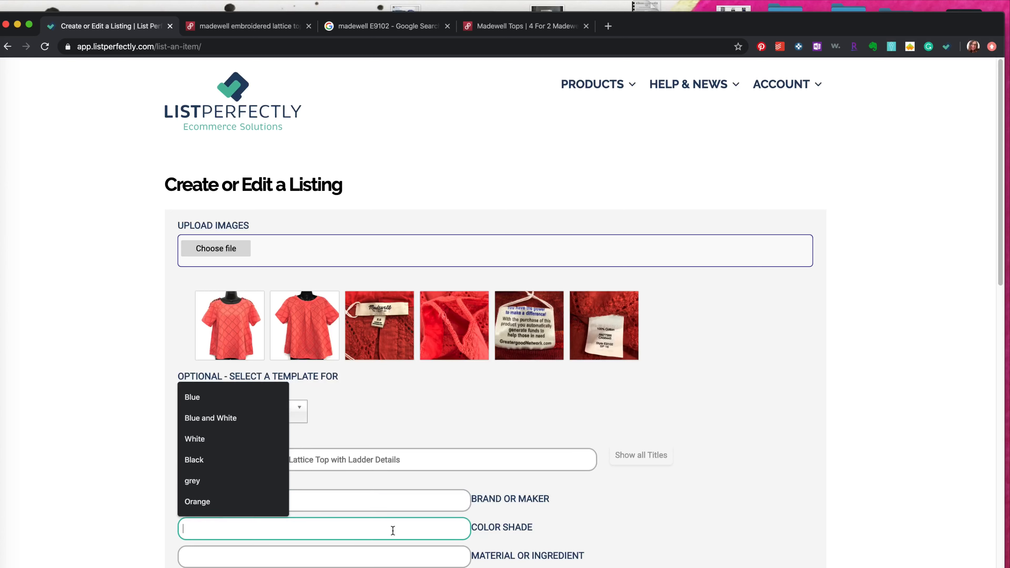
left_click(271, 504)
- Enter 100% Cotton as the material and XS as the size or fit
left_click(276, 561)
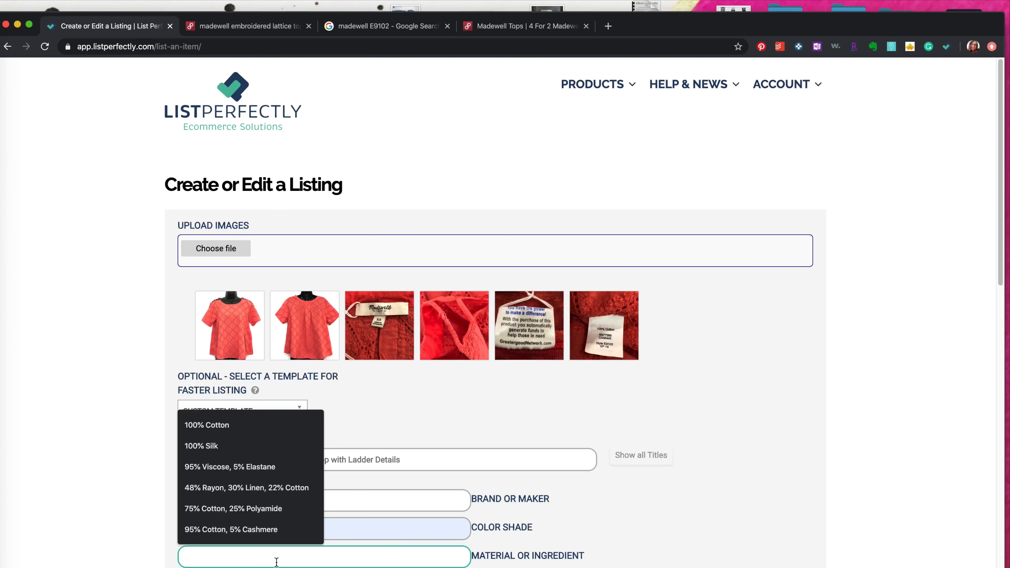
type("100")
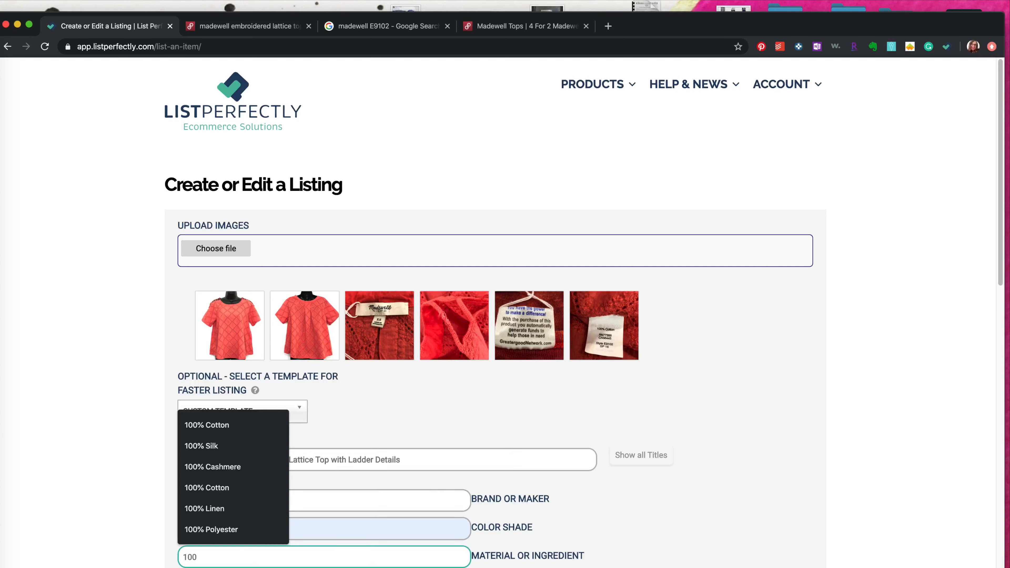
type("% Cotton")
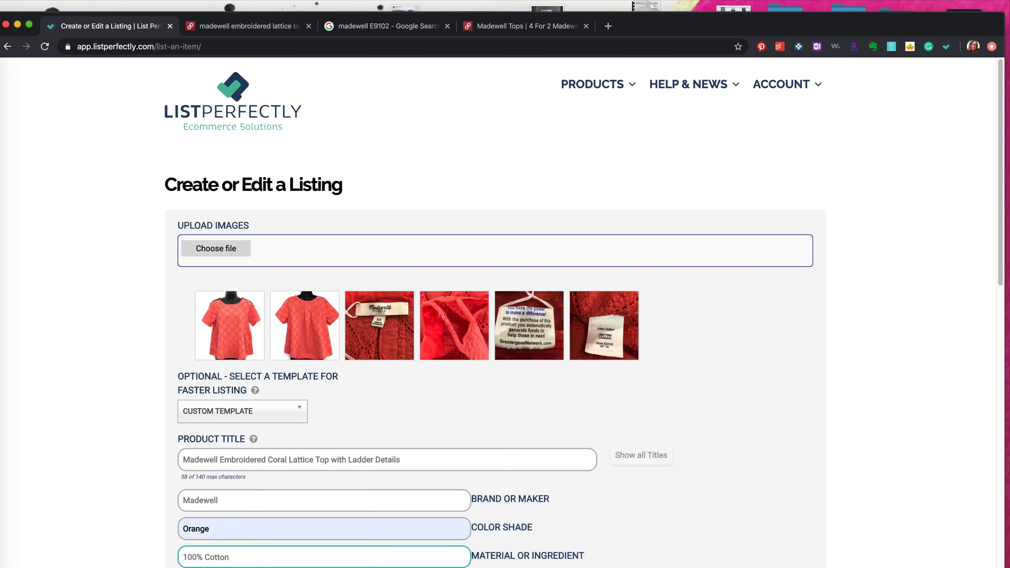
key("Tab")
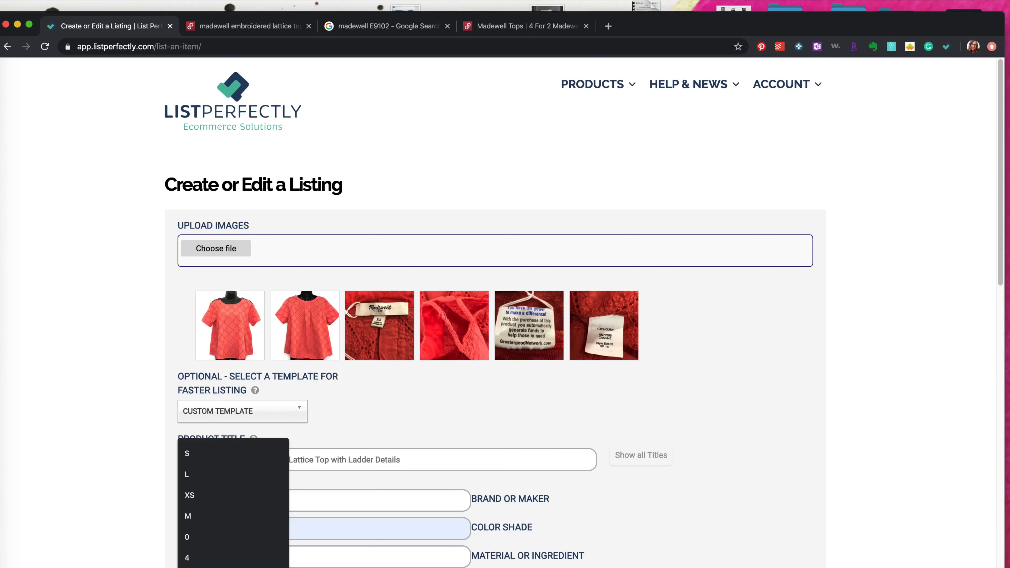
type("XS")
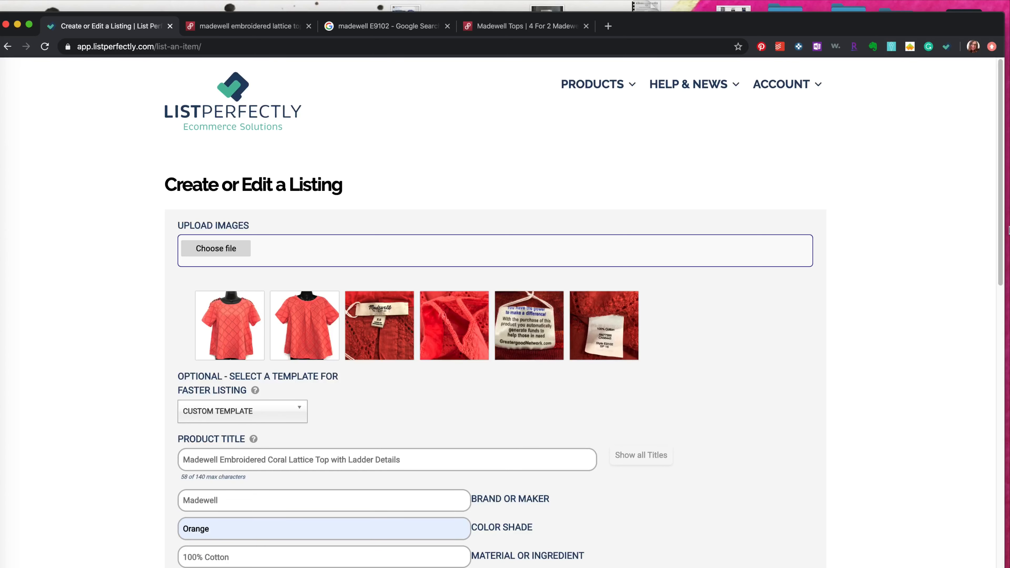
- Add "Coral Color Madewell Lattice Top with Ladder Details on the Sleeves and Embroidery Throughout." above the measurements in the short description
left_click_drag(1001, 235, 975, 346)
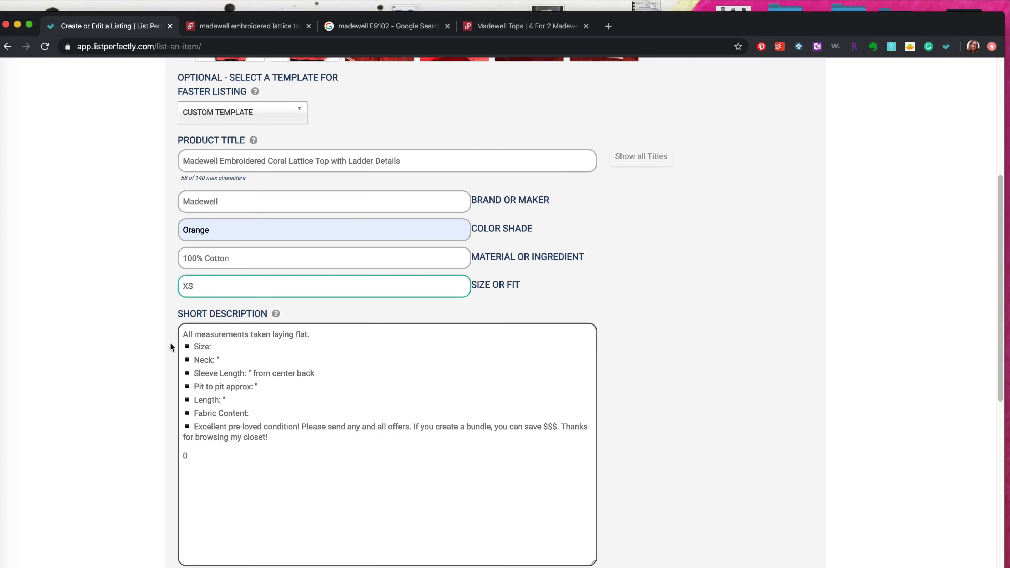
left_click(184, 336)
key("Return")
key("Up")
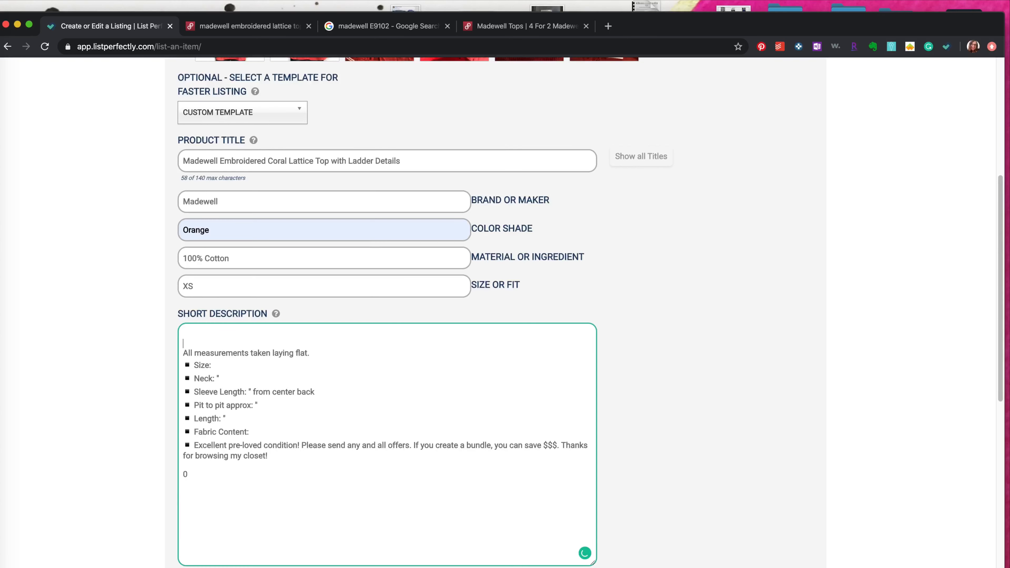
type("Coral Color Madewell ")
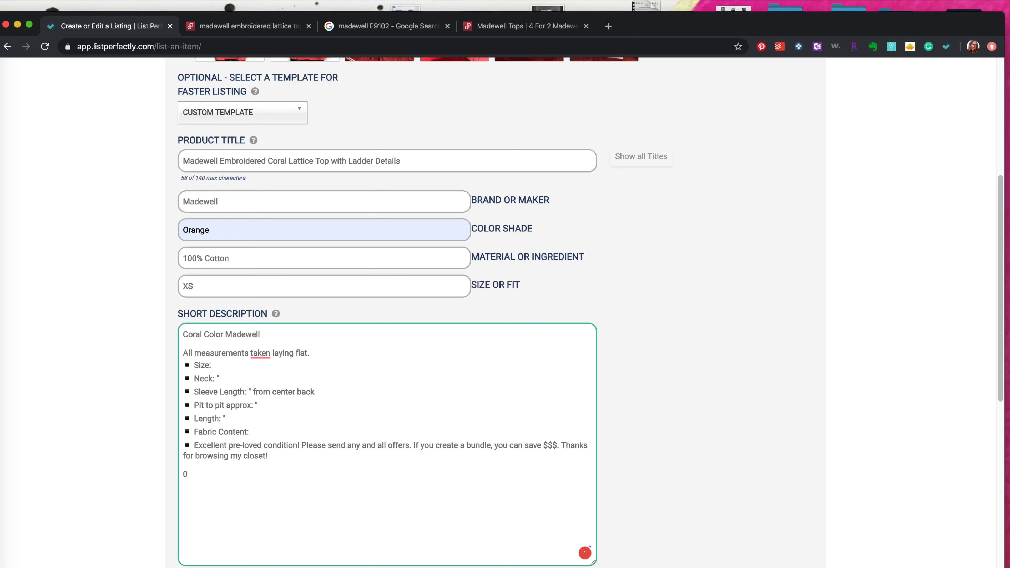
type("Lattice Top with Ladder Details on th")
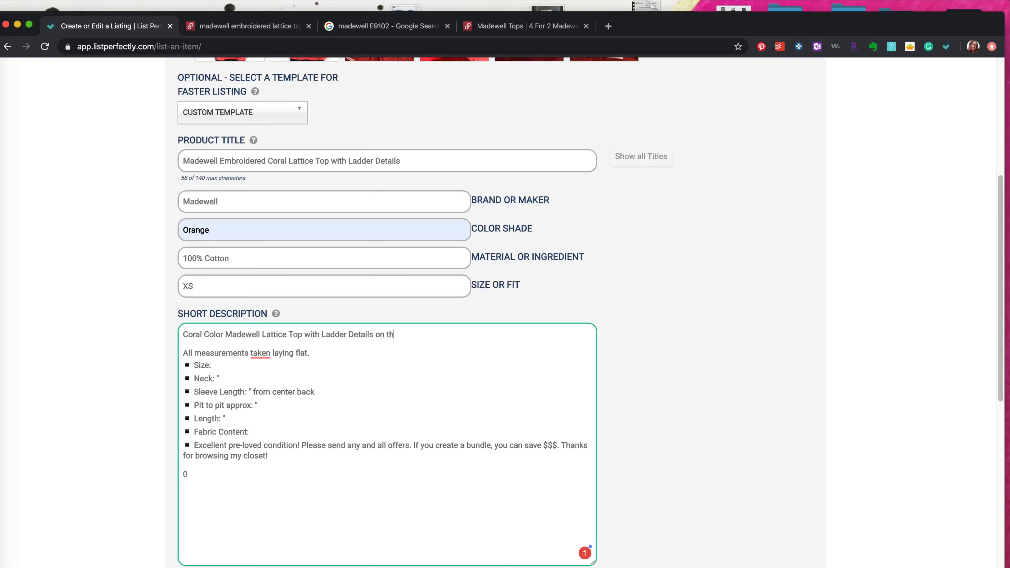
type("e Sleeves and Embroidery Throughout.")
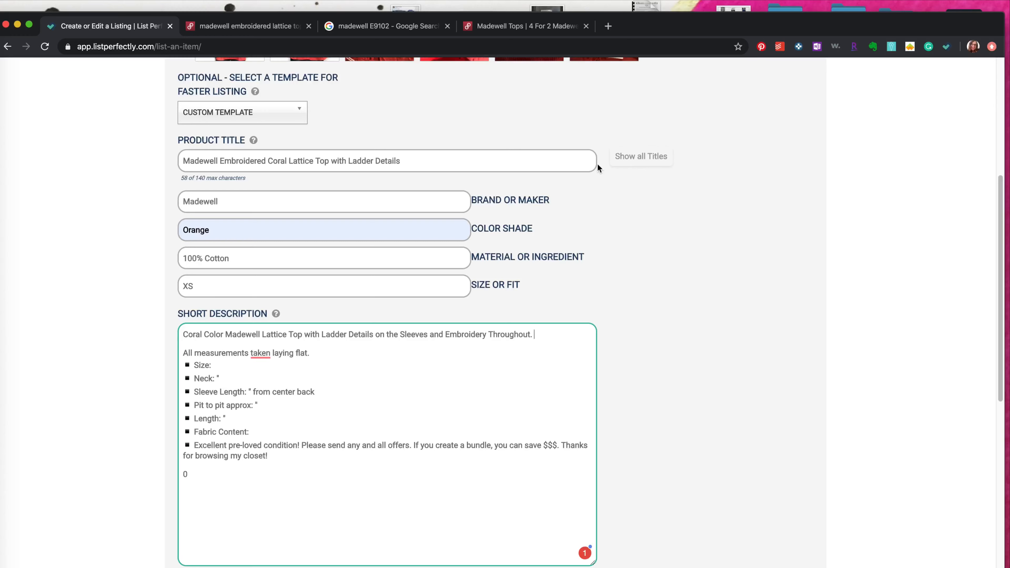
- Check the comparable Poshmark listings for wording and add "Flattering Swing Fit." to the end of the description's opening text
left_click(580, 28)
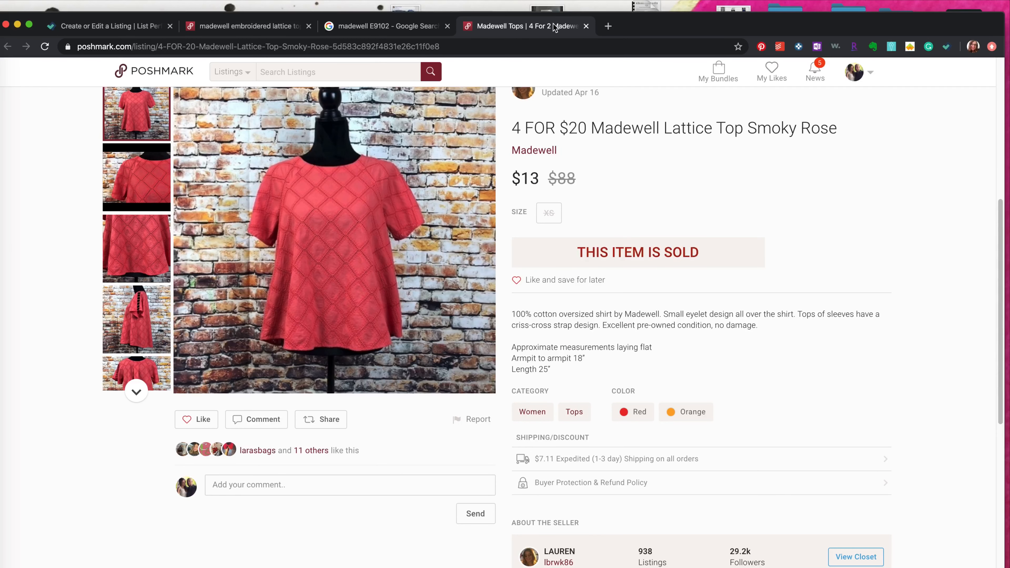
left_click(234, 25)
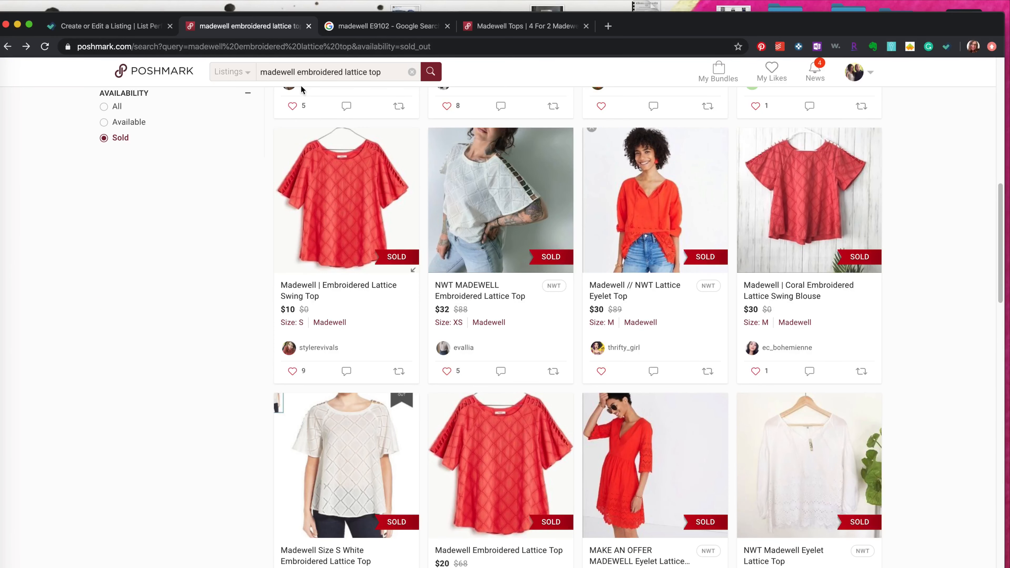
left_click(137, 36)
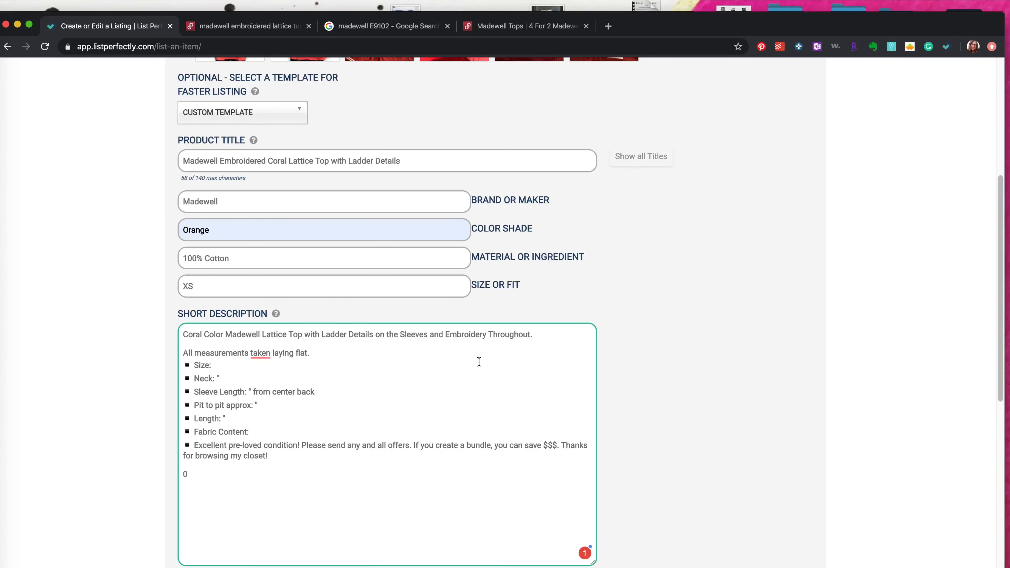
type("Flatterying, Oversi")
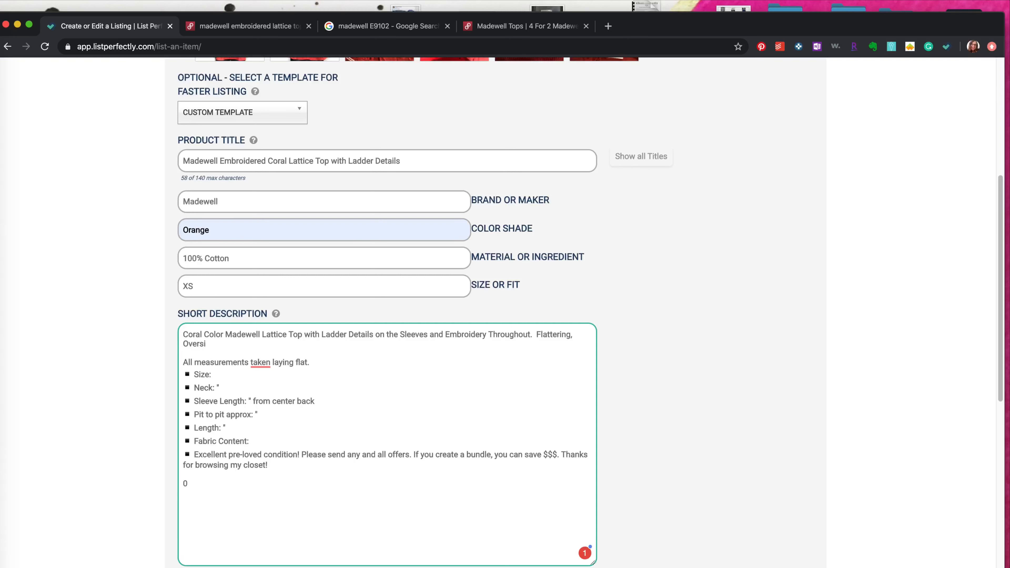
key("BackSpace")
key("BackSpace")
key("BackSpace")
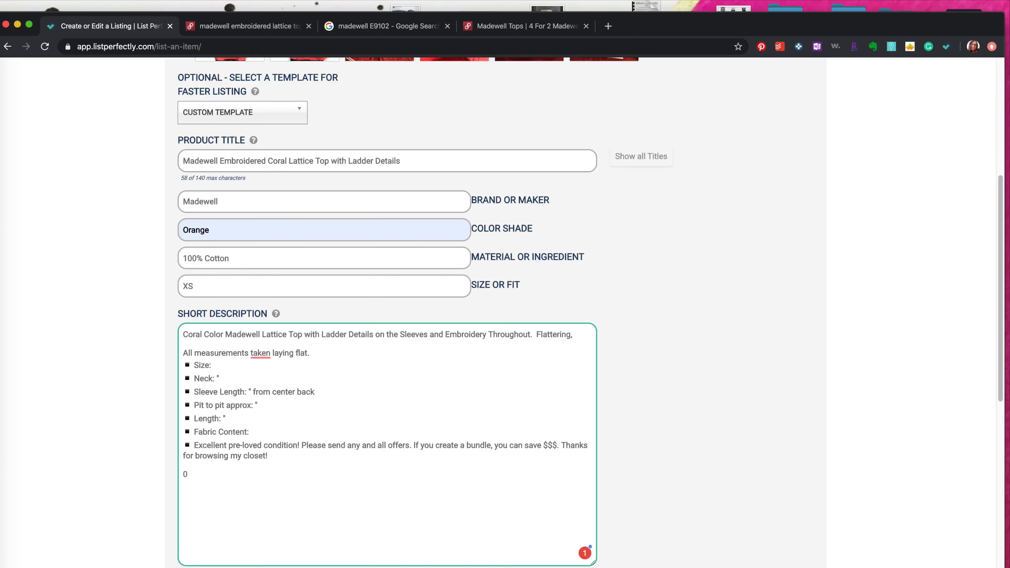
type("Swing Fit.")
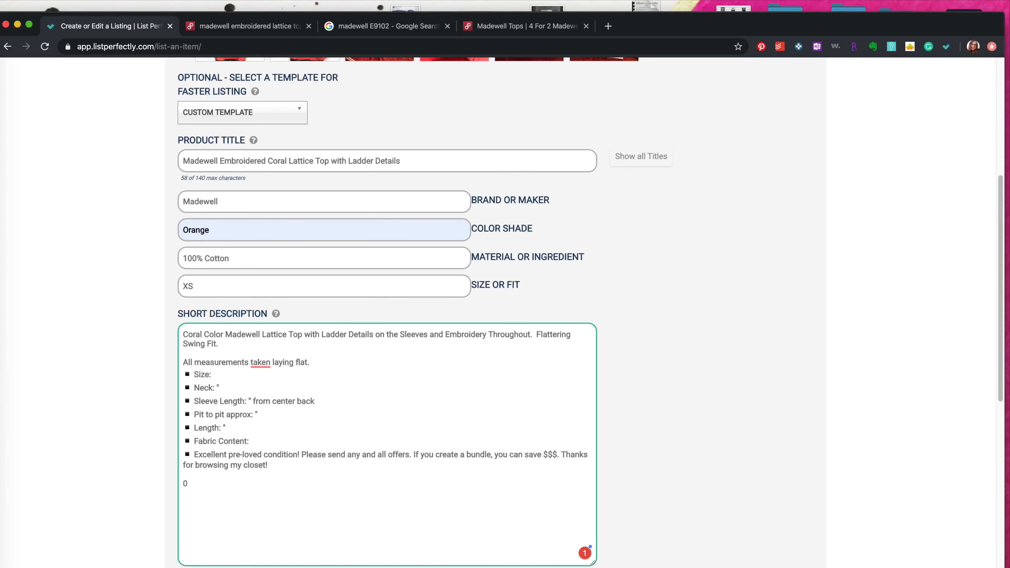
- Fill in XS on the description's size line and delete the neck and sleeve length lines
left_click(234, 375)
type("XS")
left_click_drag(185, 387, 323, 400)
key("BackSpace")
key("BackSpace")
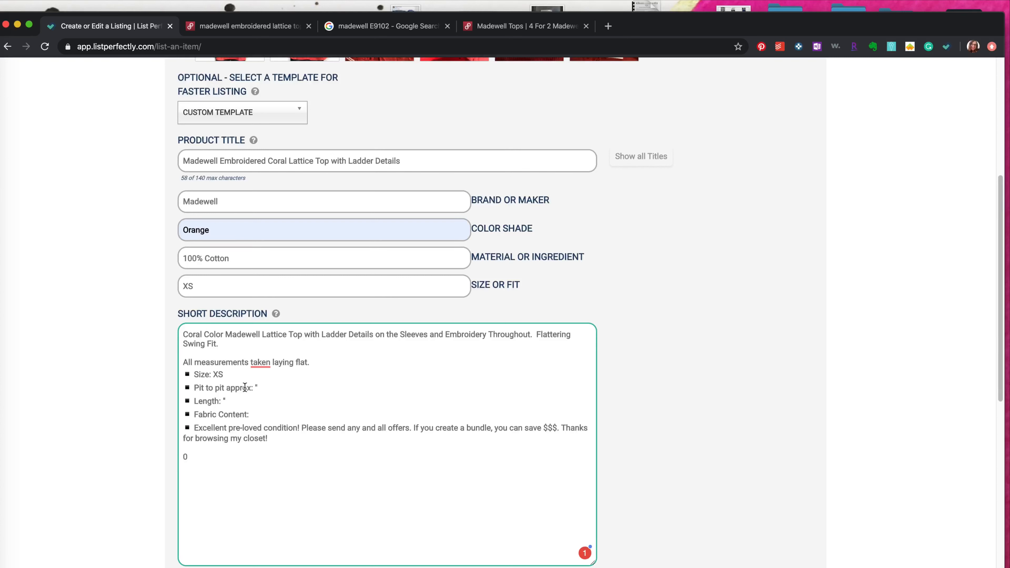
- Complete the description's measurement lines with 19" pit to pit, 22" length and 100% Cotton as the fabric content
left_click(253, 388)
type("19")
left_click(222, 401)
type("22")
left_click(292, 415)
type("100")
type("% Cotton")
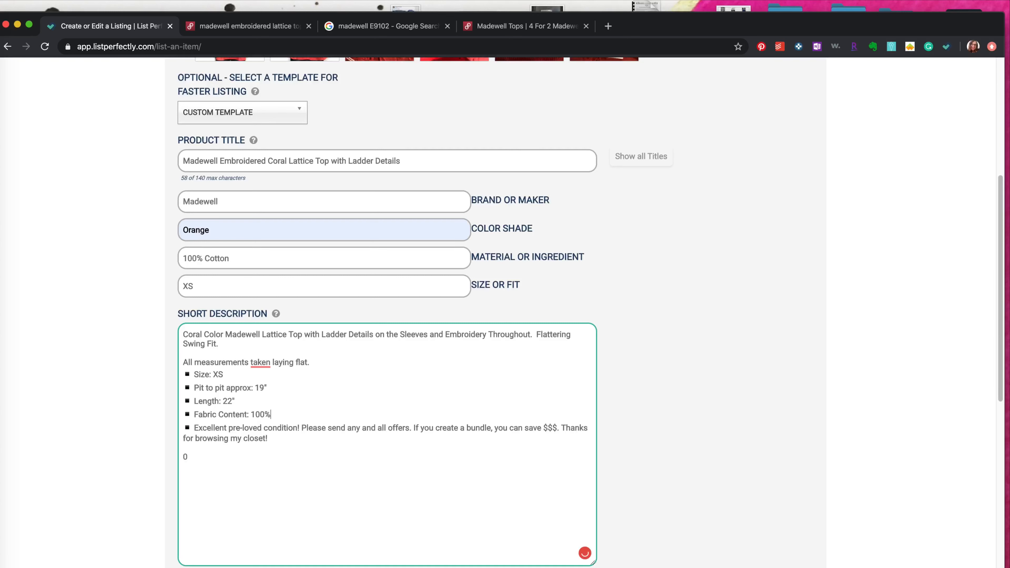
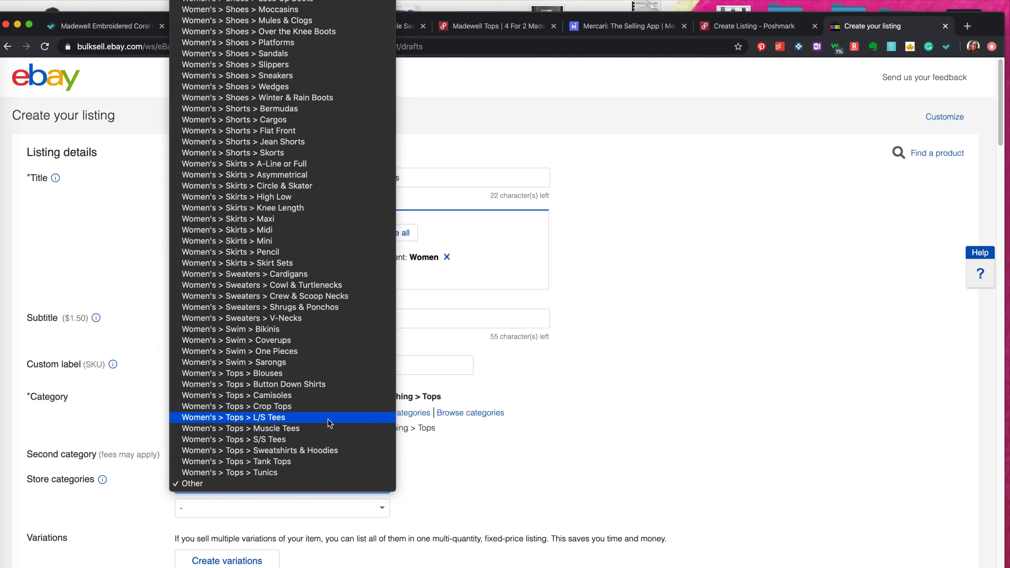
- On the eBay draft, set the store category to Women's > Tops > Blouses and the condition to Pre-owned, described as "Excellent Used Condition!"
left_click(327, 375)
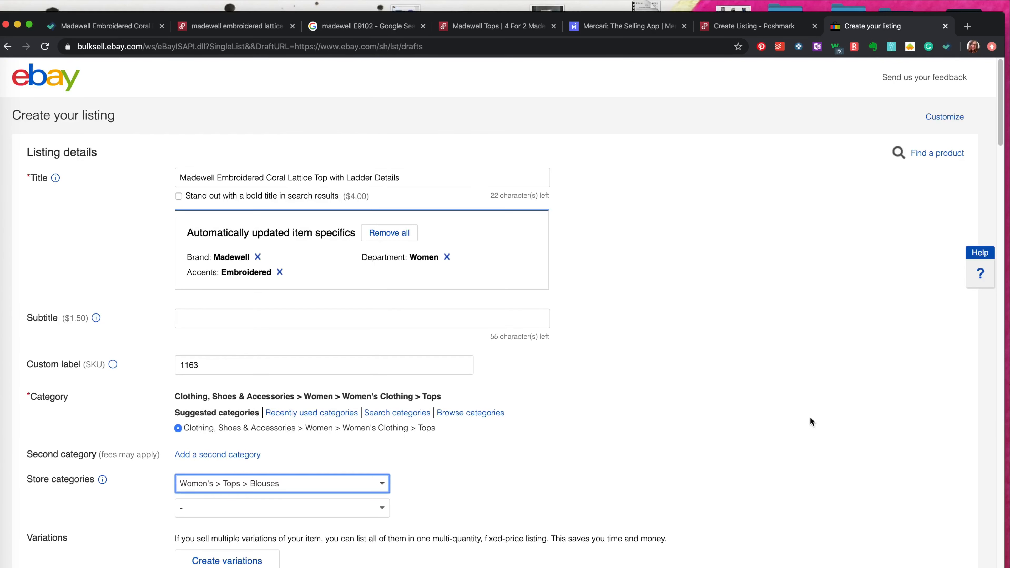
left_click_drag(1001, 124, 999, 172)
left_click(254, 301)
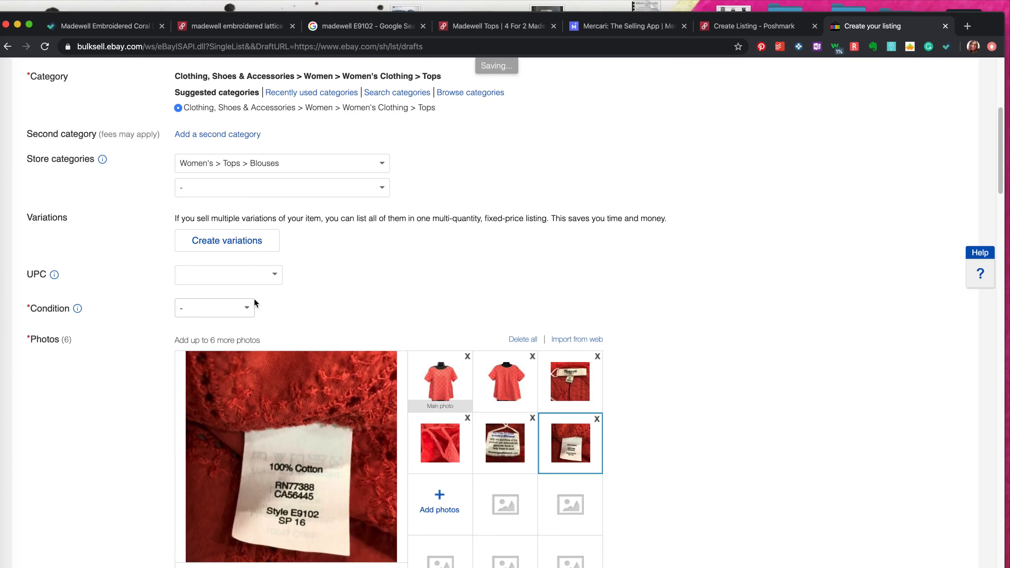
left_click(242, 351)
left_click(287, 350)
type("Exc")
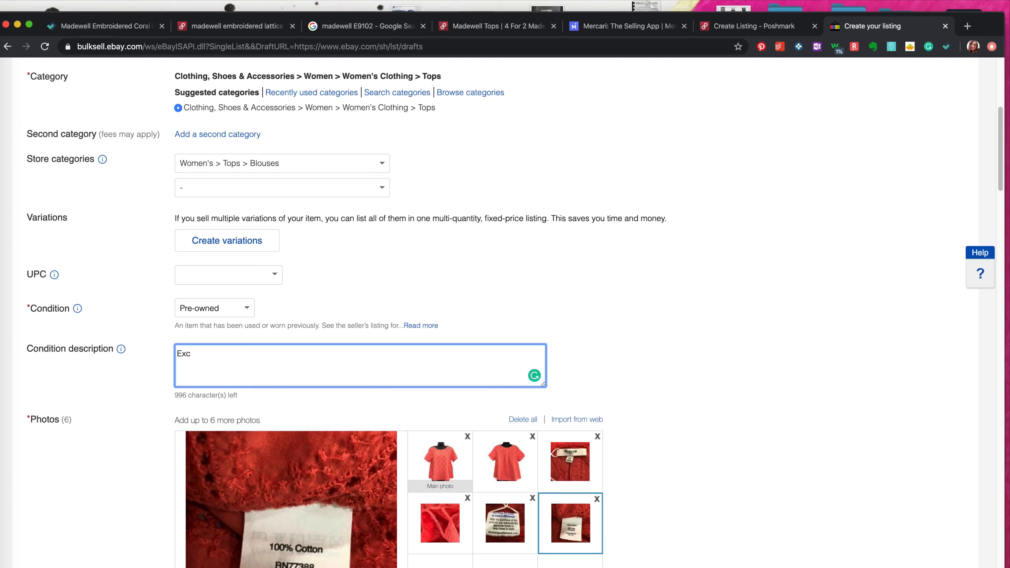
type("ellent Used Condition!")
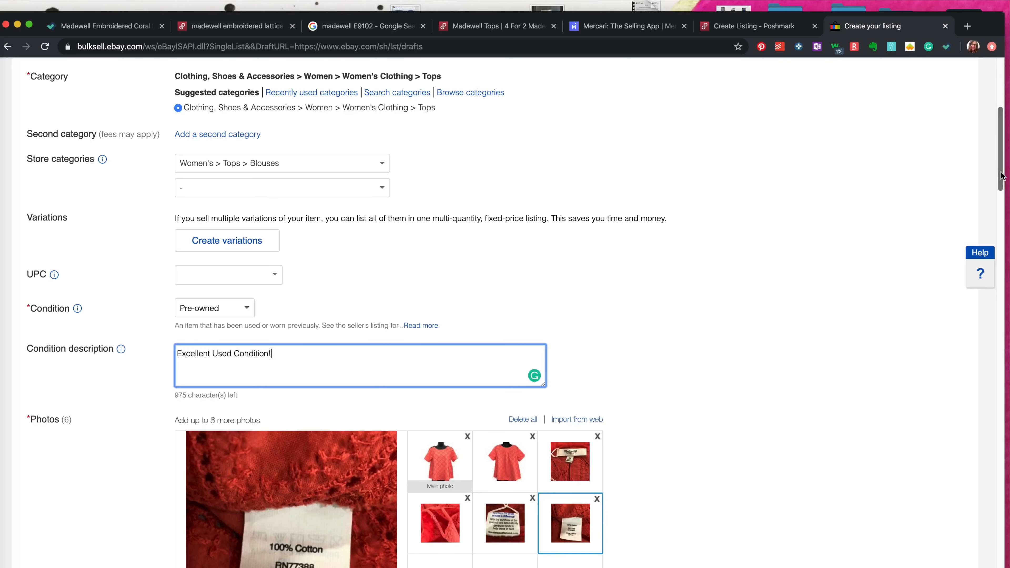
- Fill in the eBay item specifics with coral as the color, Casual as the occasion and Relaxed as the fit
left_click_drag(999, 175, 986, 279)
scroll(984, 275, "down", 5)
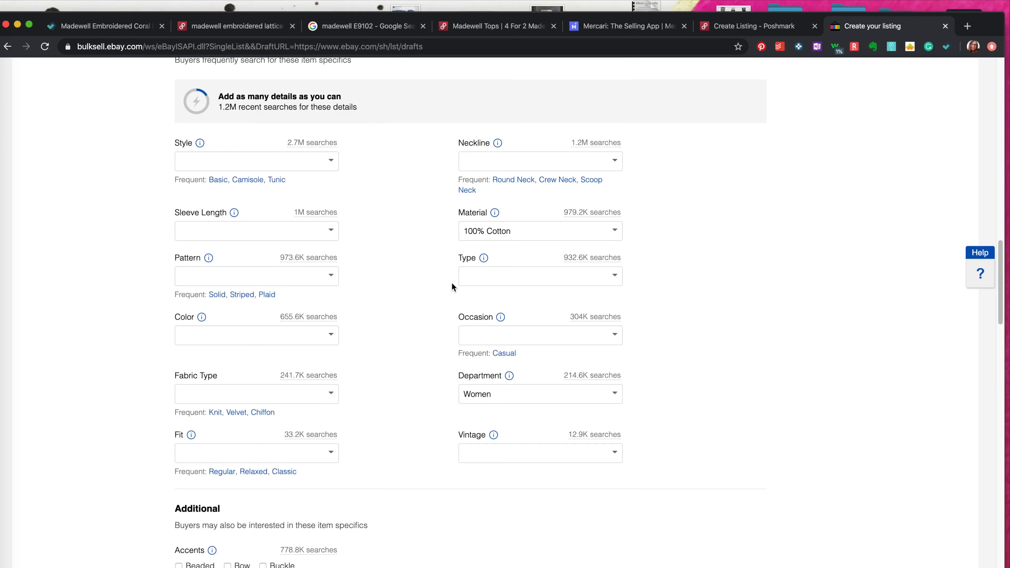
left_click(329, 337)
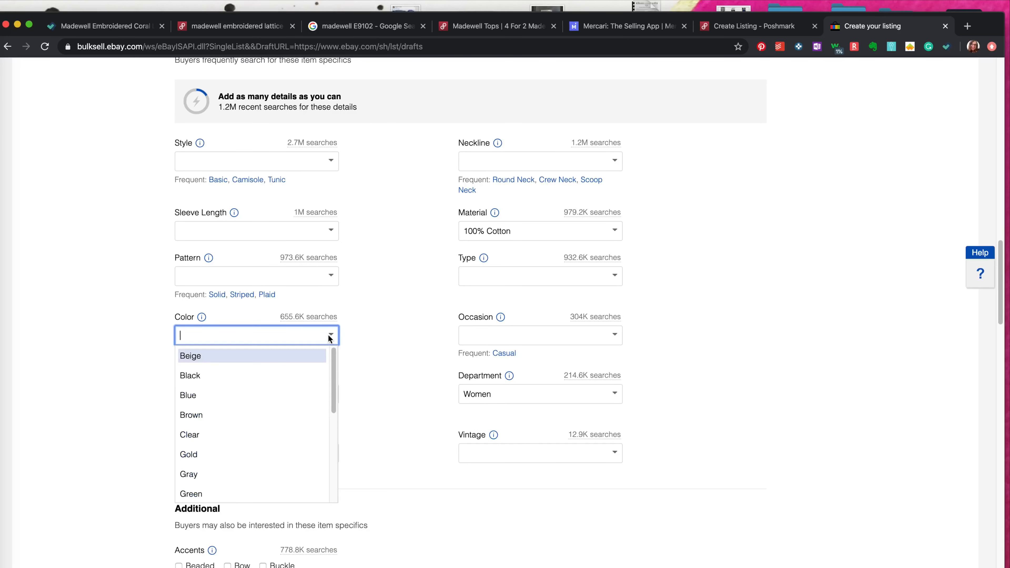
type("coral")
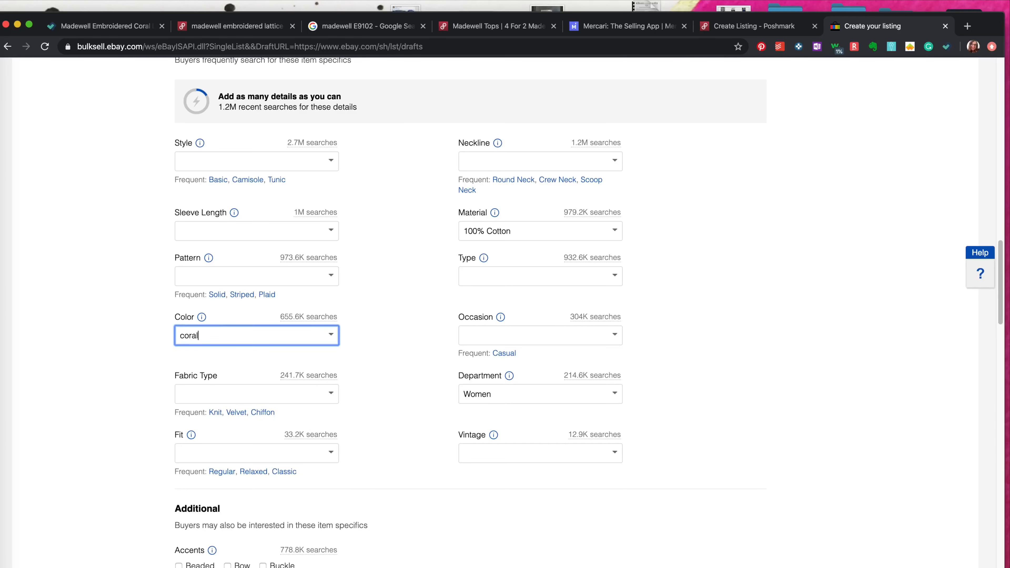
left_click(271, 390)
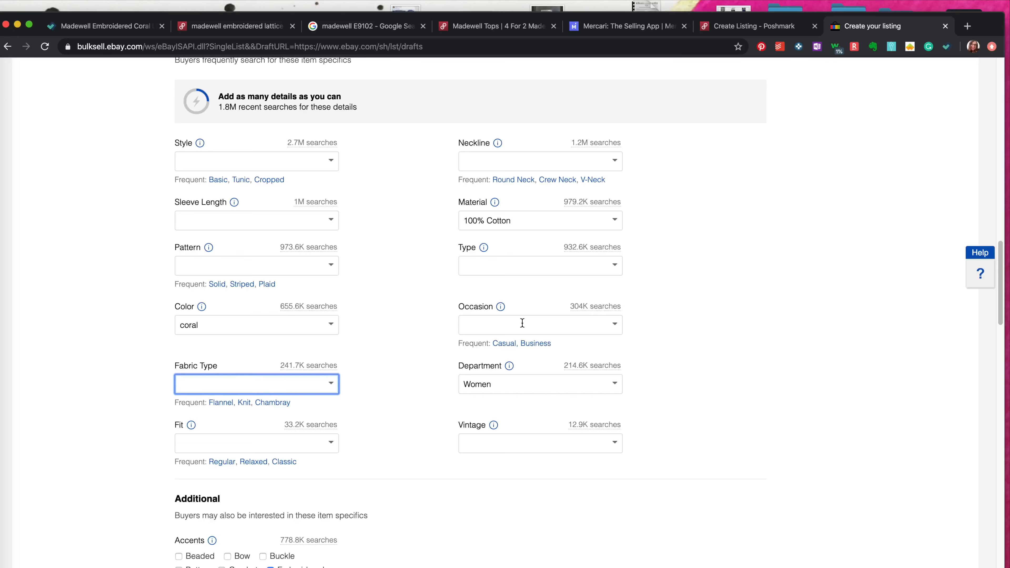
left_click(503, 344)
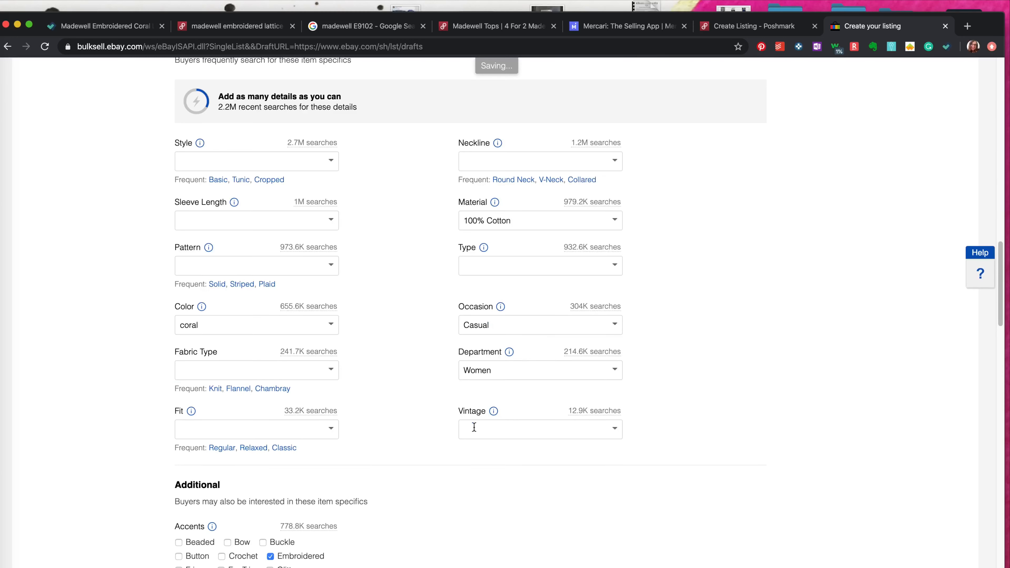
left_click(257, 448)
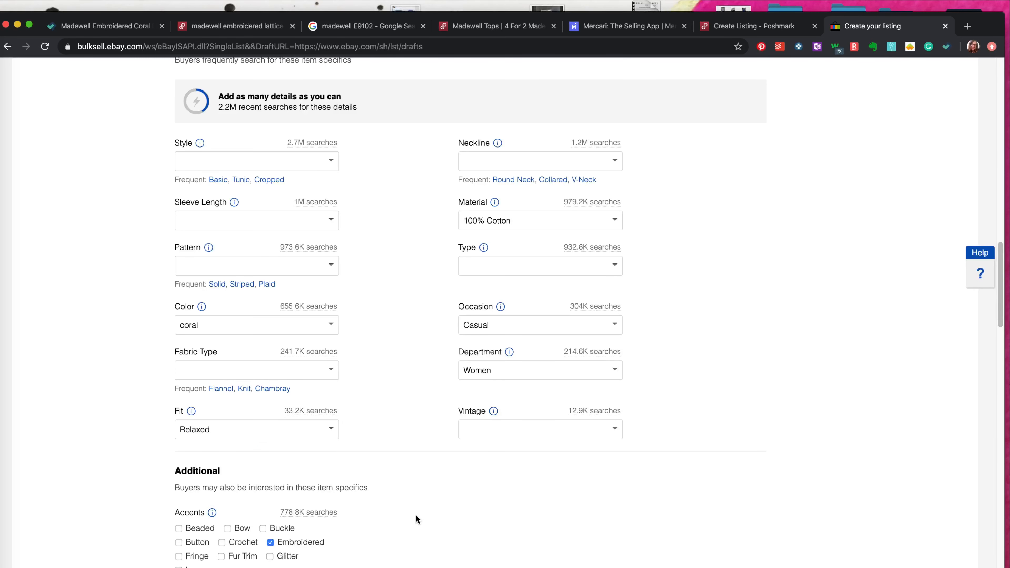
- Extend the eBay title by adding "on Sleeves" at the end and "Size XS" after Madewell
left_click_drag(1002, 324, 1003, 122)
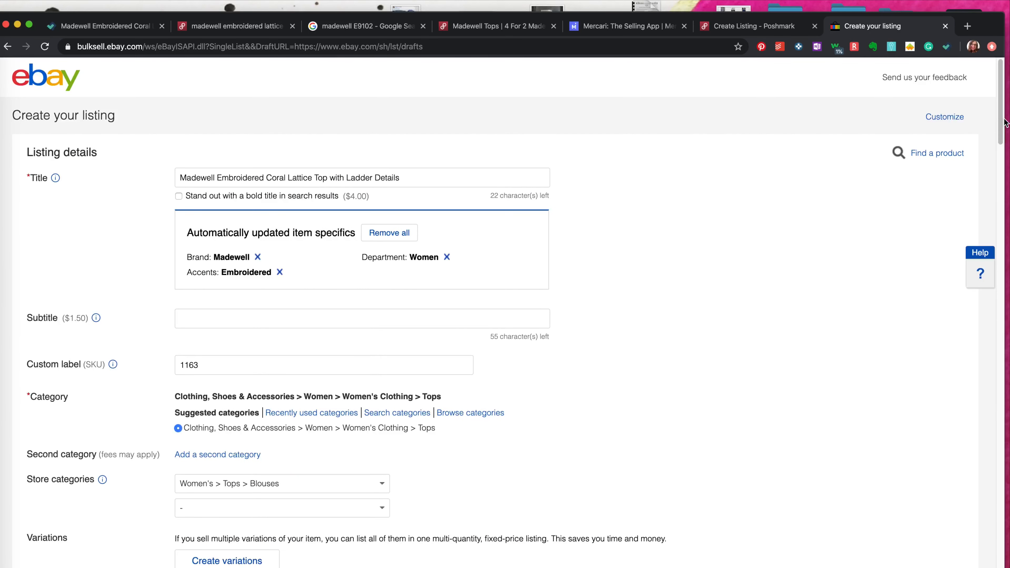
left_click(418, 177)
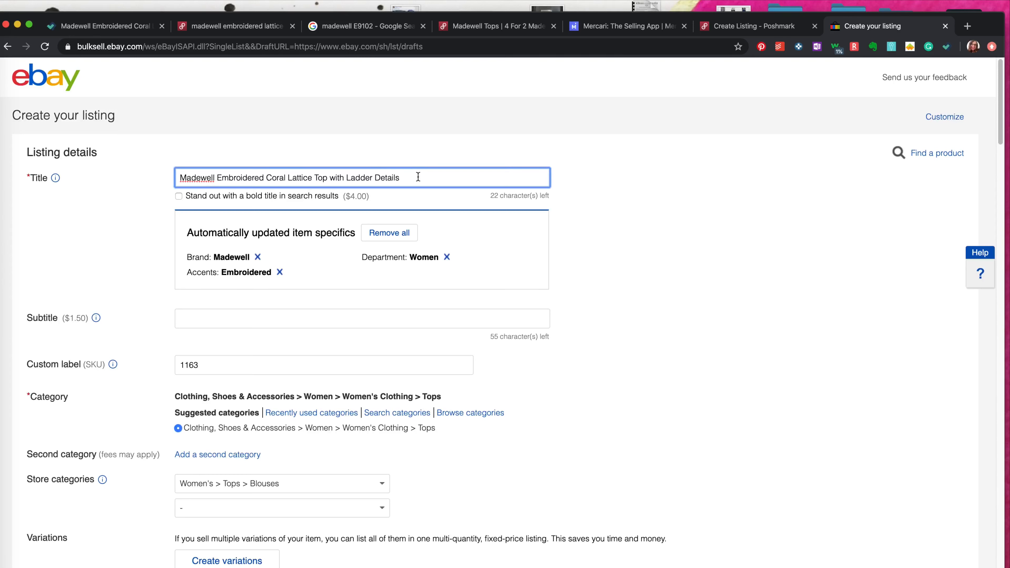
type("on Sleeves")
left_click(220, 177)
type("Size XS")
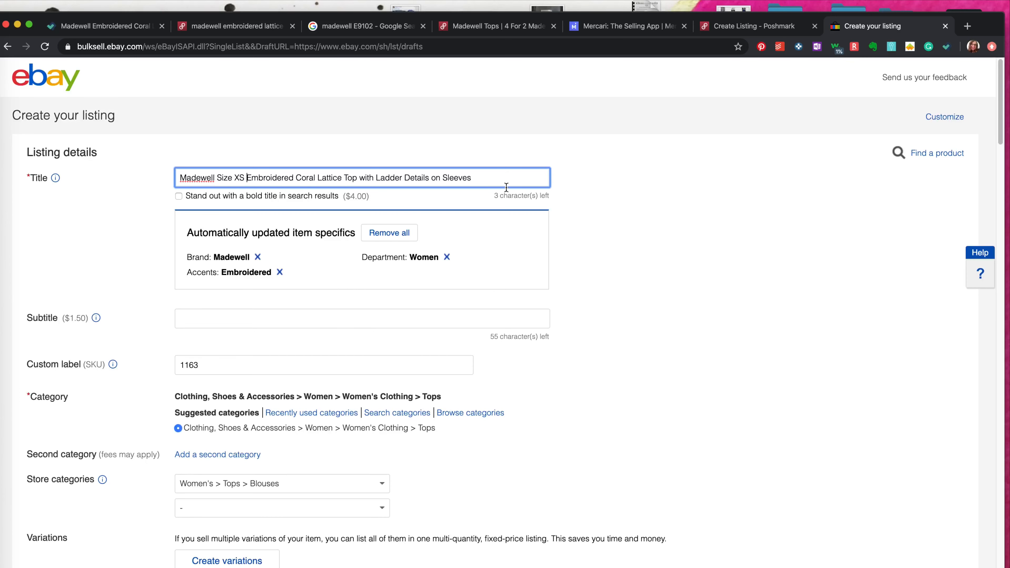
- Change the domestic shipping service to USPS First Class Package (2 to 3 business days) at a cost of $4.00
left_click_drag(999, 131, 962, 526)
scroll(961, 526, "down", 3)
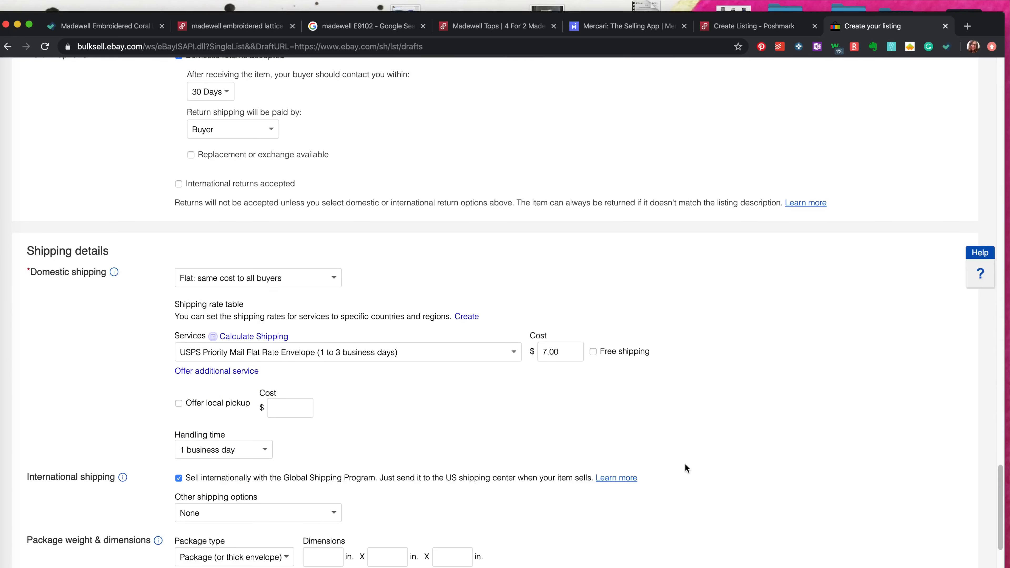
left_click(515, 352)
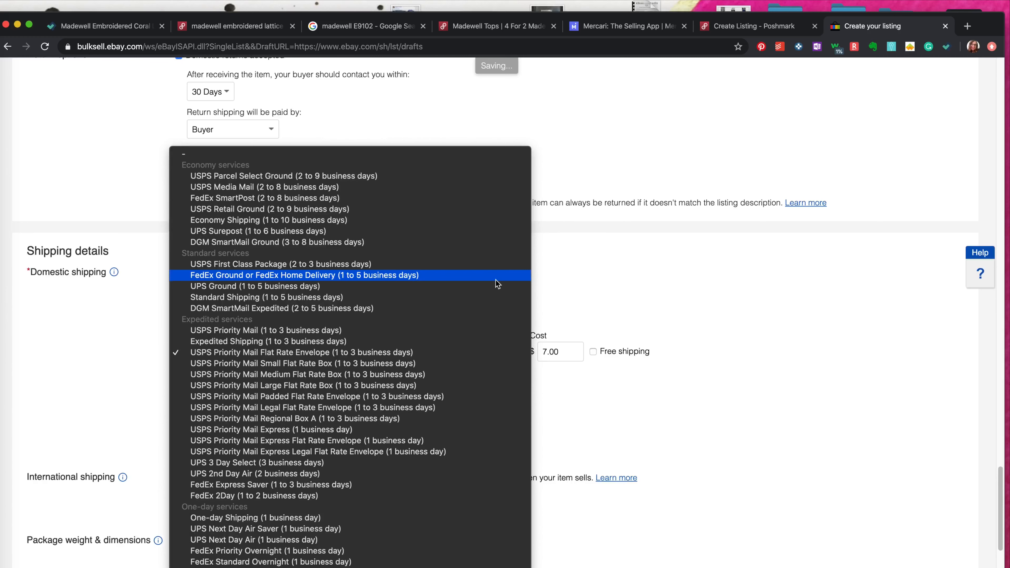
left_click(493, 265)
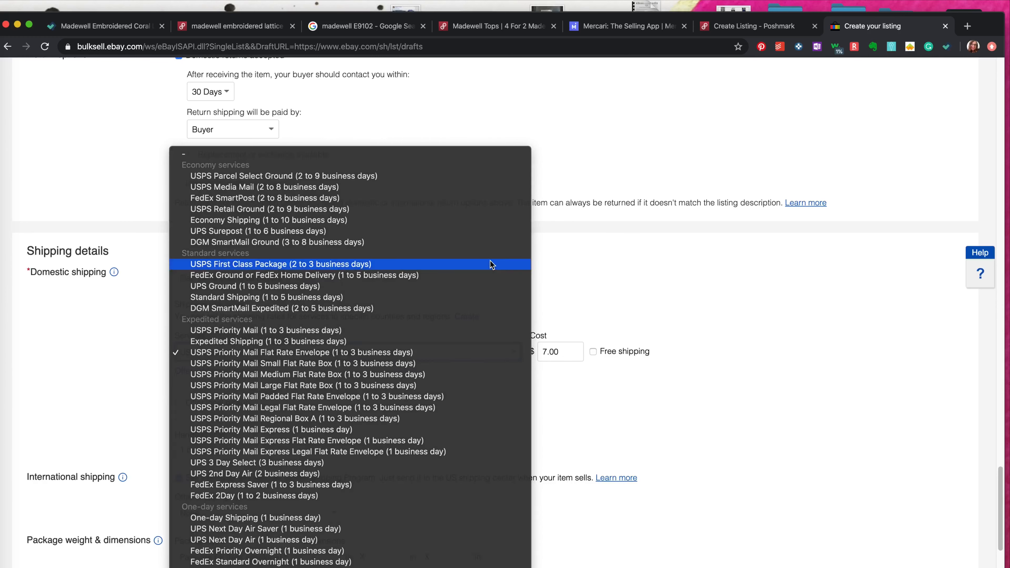
key("Tab")
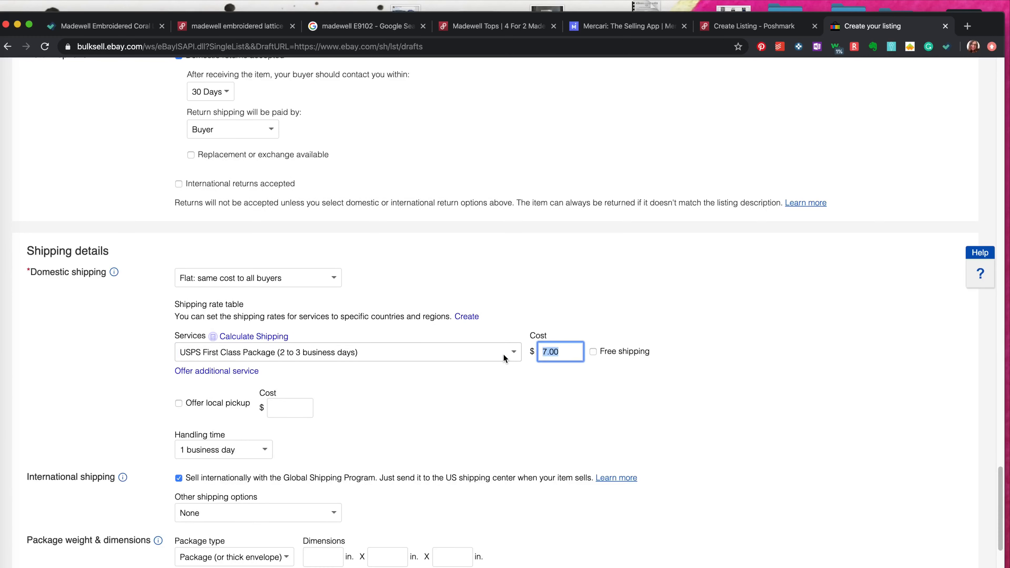
type("4.00")
- Enable promoted listings and volume pricing, with 10% off for two or more items, 15% for three or more, and a discount for four or more
left_click_drag(1001, 480, 992, 563)
left_click(180, 211)
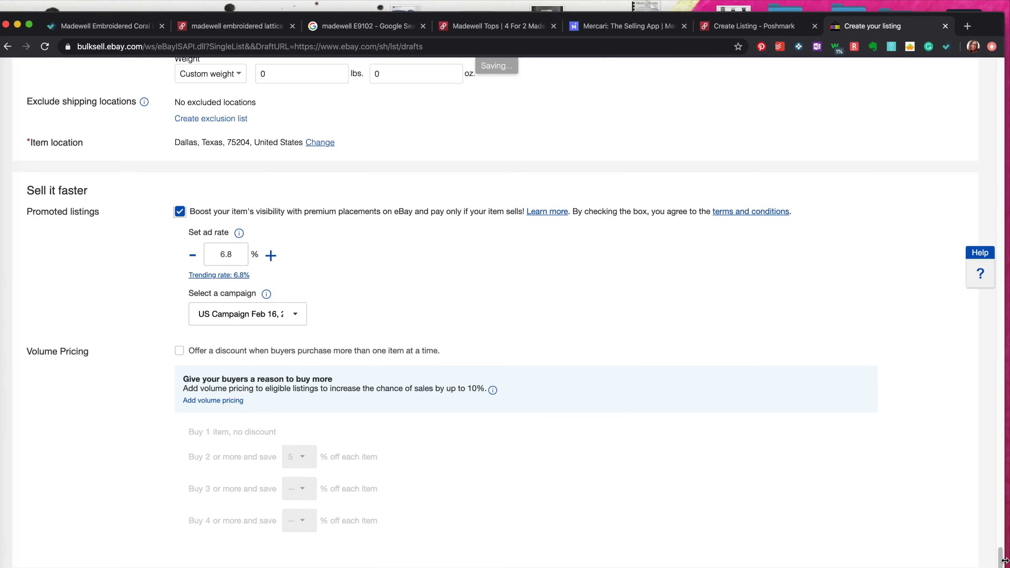
scroll(261, 343, "down", 3)
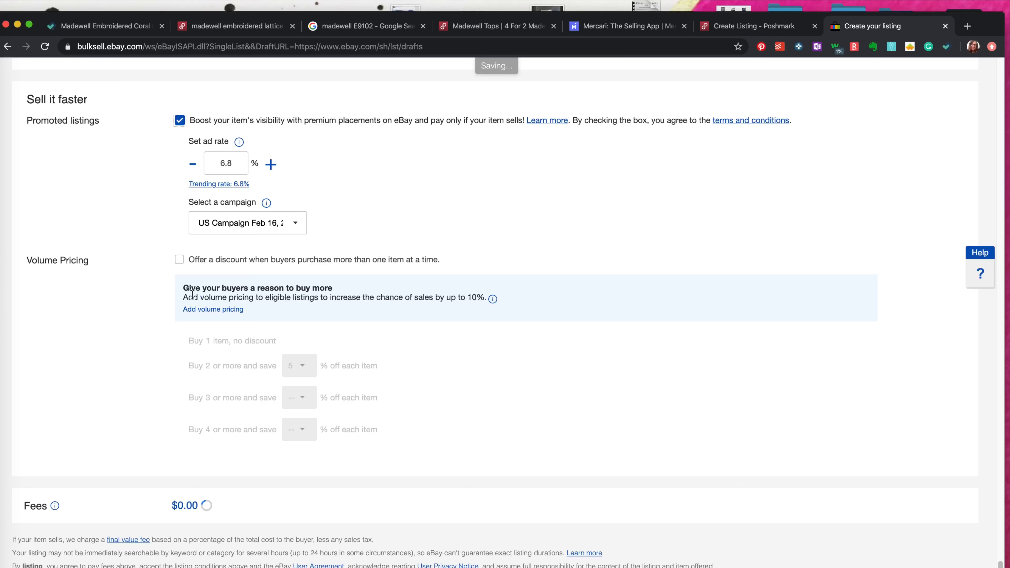
left_click(179, 261)
left_click(293, 367)
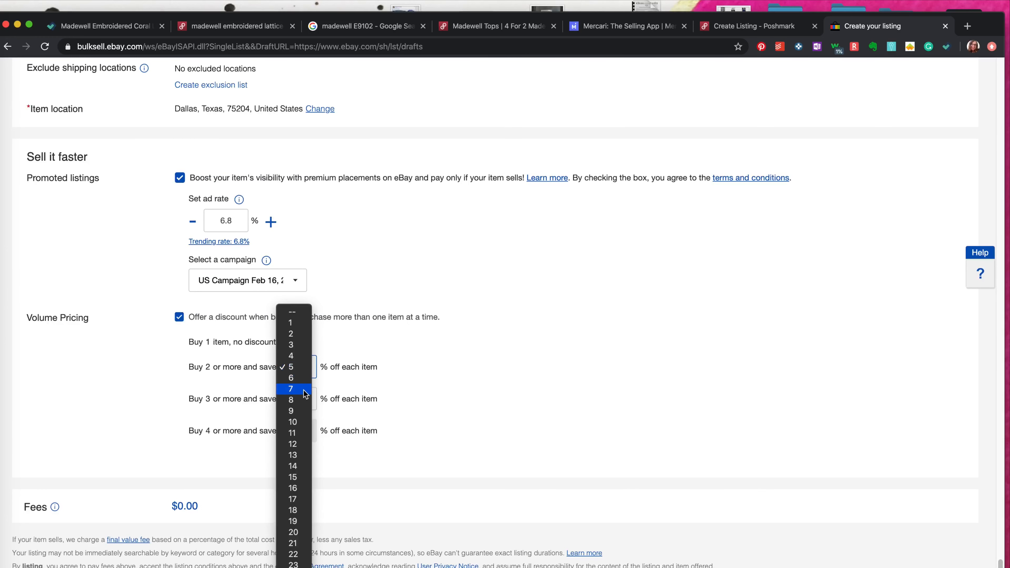
left_click(294, 422)
left_click(313, 403)
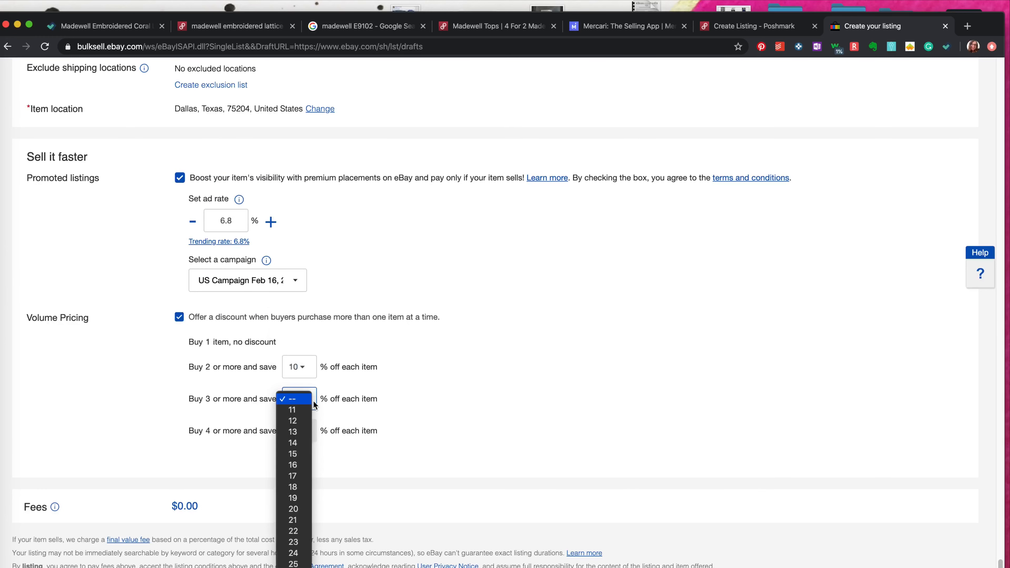
left_click(307, 454)
left_click(310, 437)
left_click(307, 486)
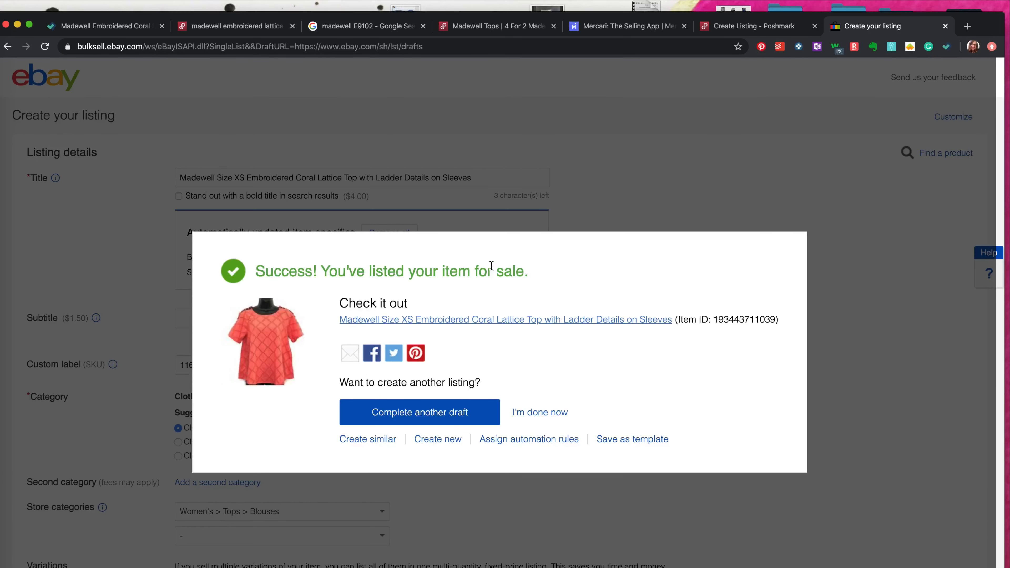
- Leave the eBay listing for the Poshmark one and shorten its title to "Madewell Embroidered Coral Lattice Top"
left_click(946, 27)
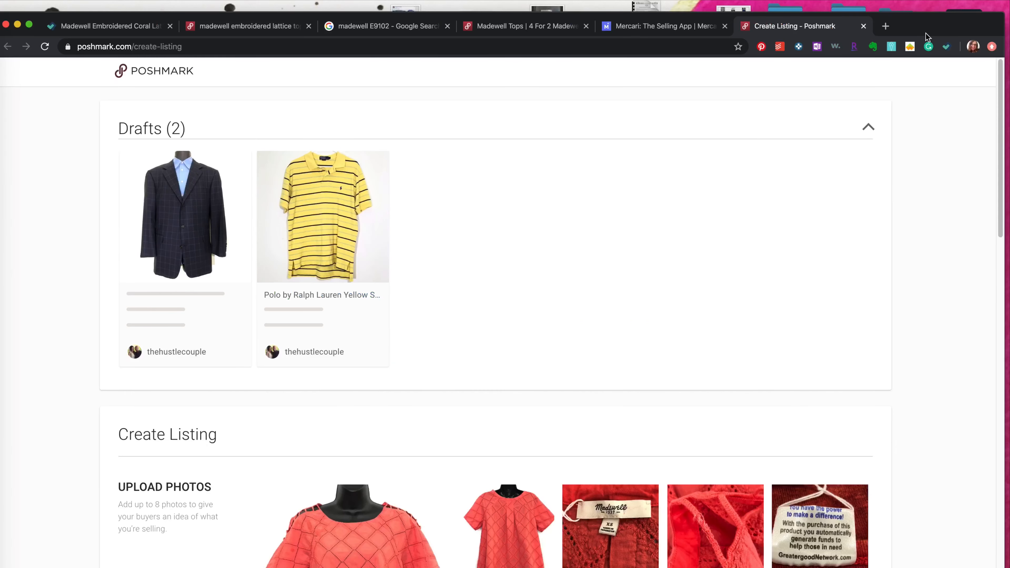
left_click_drag(1004, 185, 986, 309)
left_click(457, 395)
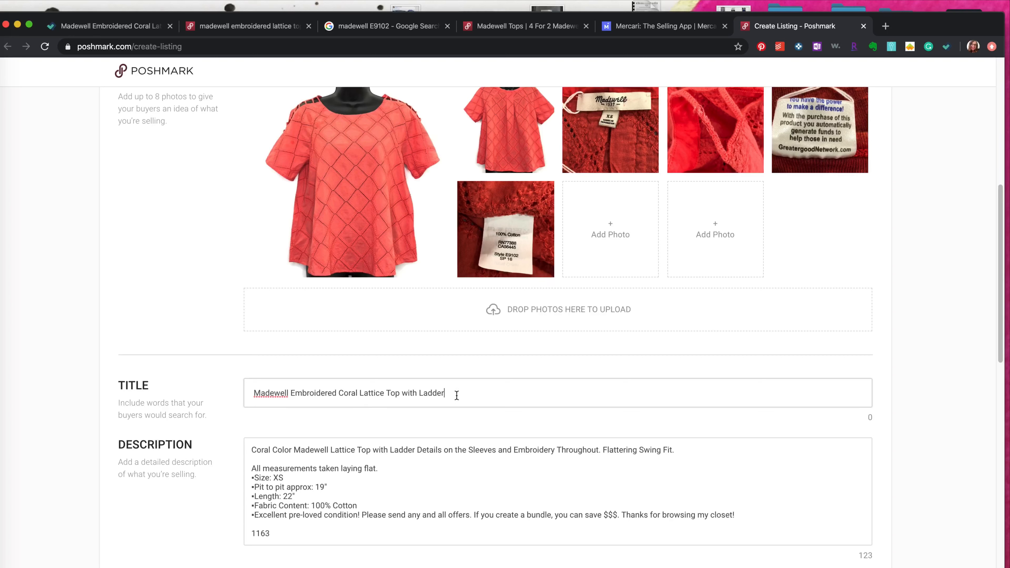
key("BackSpace")
key("BackSpace")
key("BackSpace")
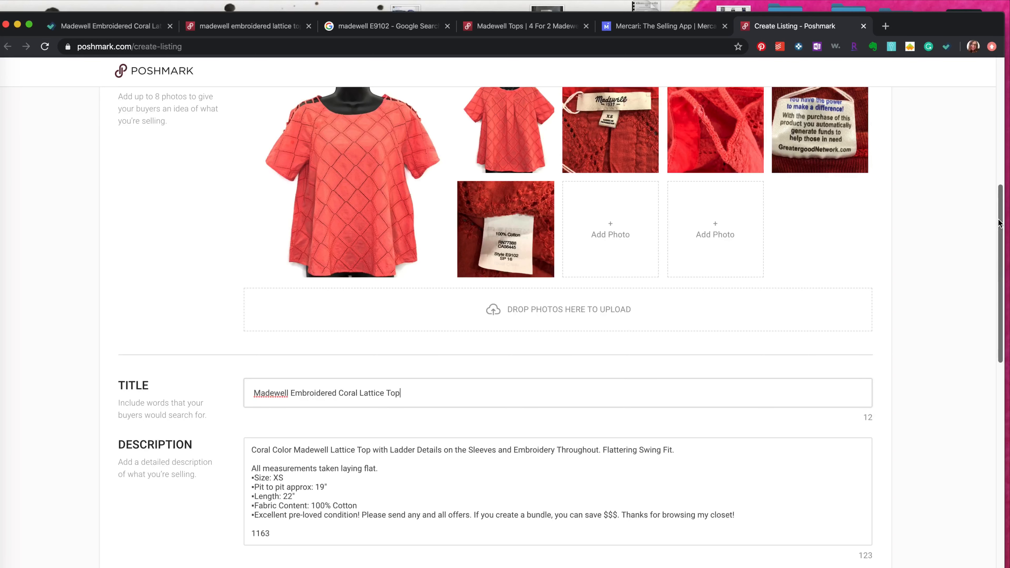
- Set the Poshmark category to Women Tops and mark the item as not having tags attached
scroll(994, 226, "down", 8)
left_click(403, 313)
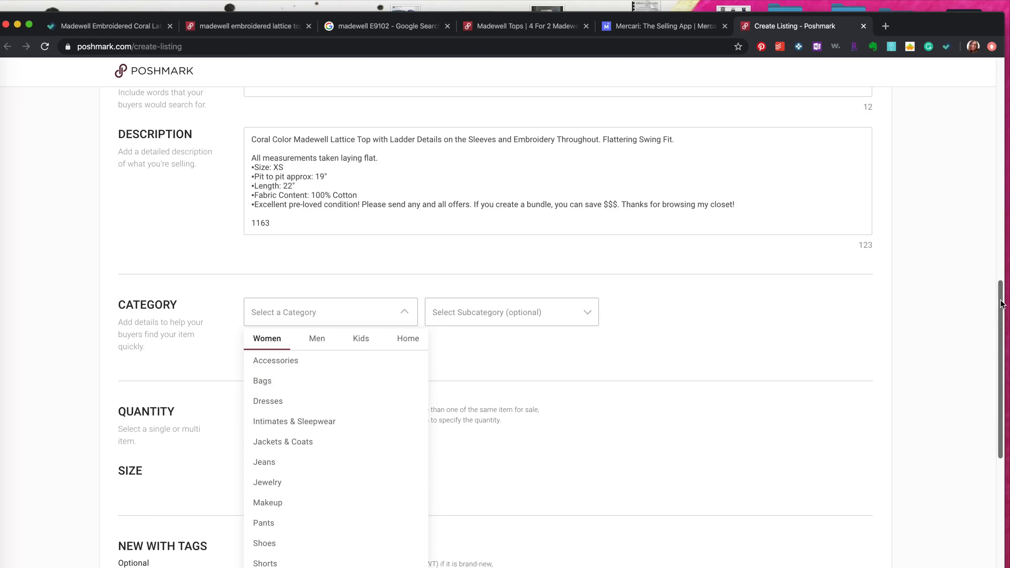
scroll(528, 501, "down", 3)
left_click(356, 523)
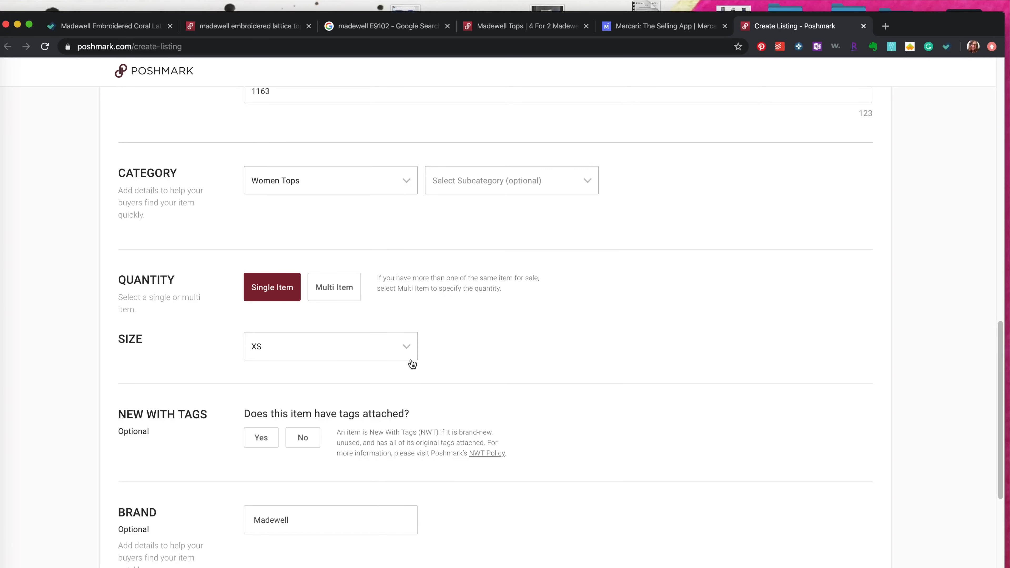
left_click(305, 433)
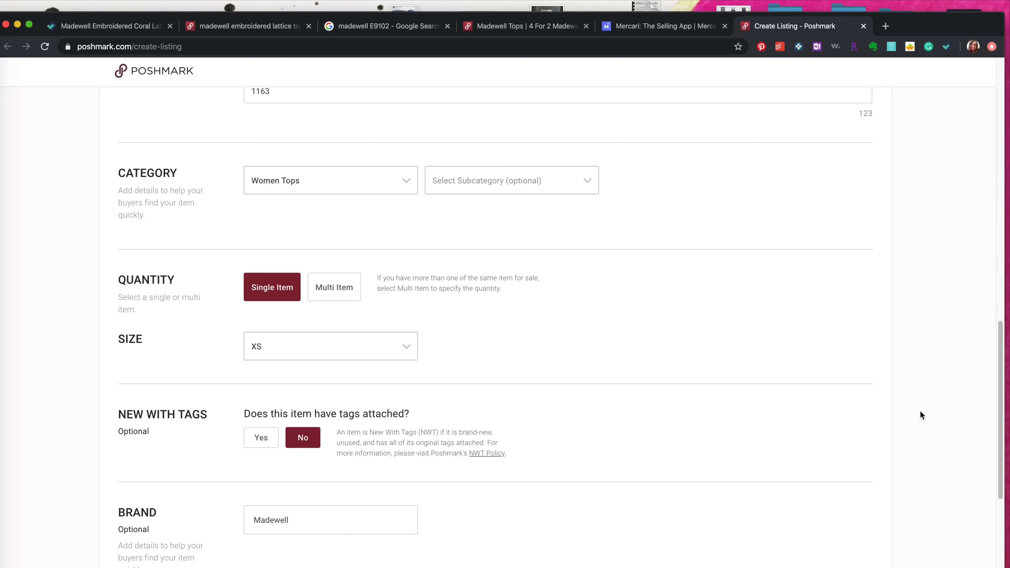
- Remove Orange from the Poshmark listing's color selection
scroll(1008, 423, "down", 10)
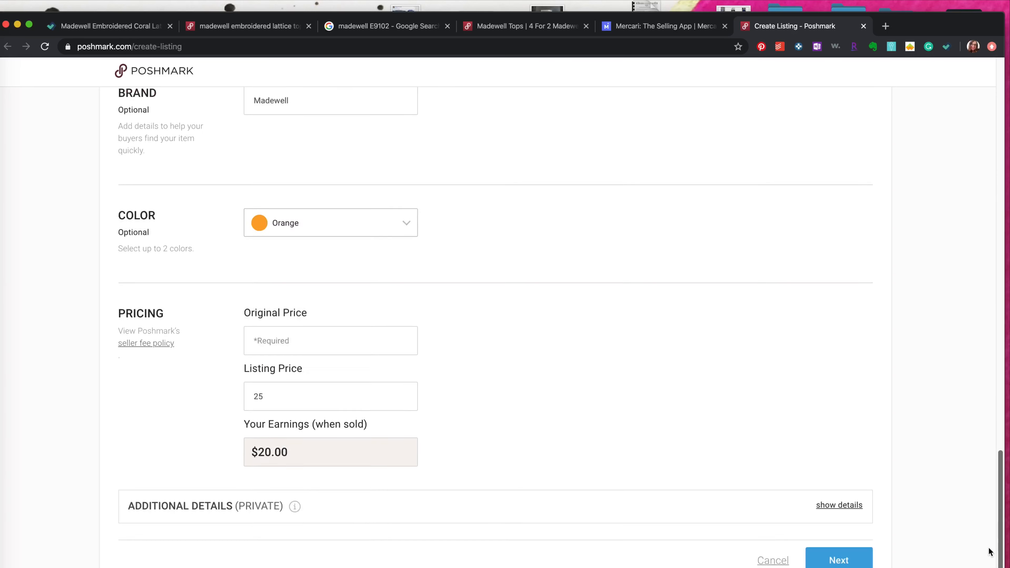
scroll(990, 553, "down", 1)
left_click(406, 184)
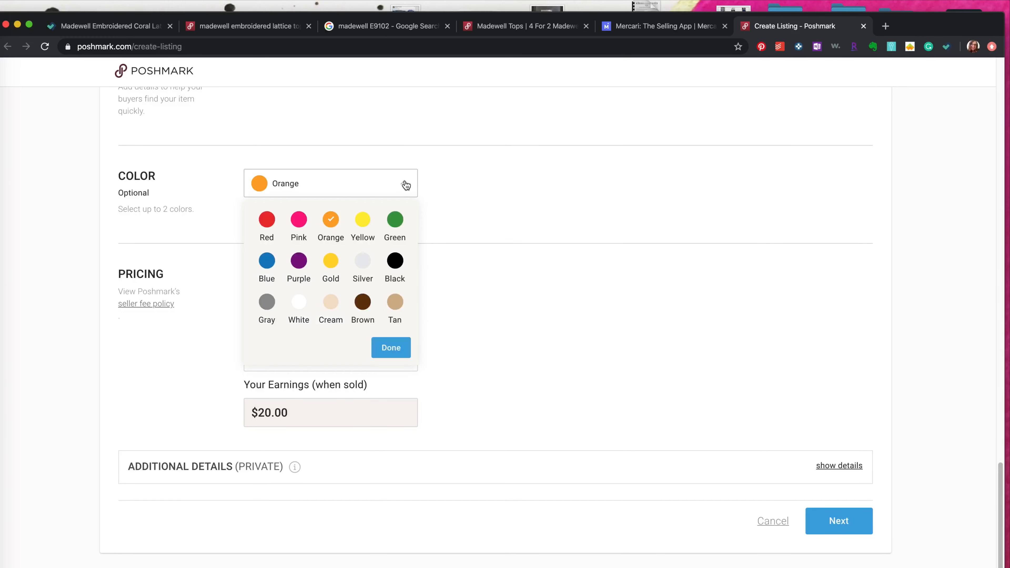
left_click(330, 221)
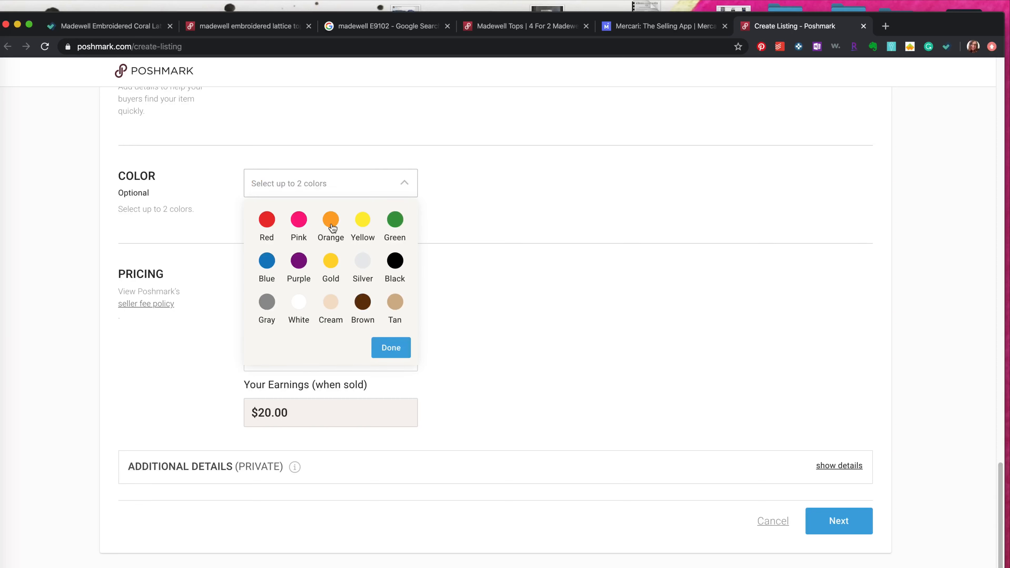
left_click(411, 348)
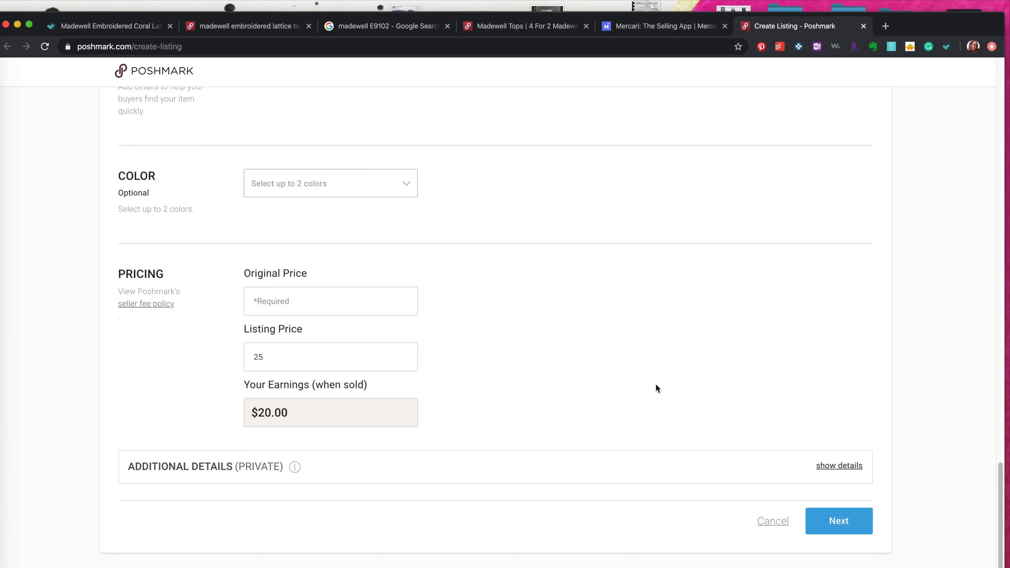
- Enter 0 as the original price and proceed to sharing the Poshmark listing
left_click(345, 299)
type("0")
left_click(841, 517)
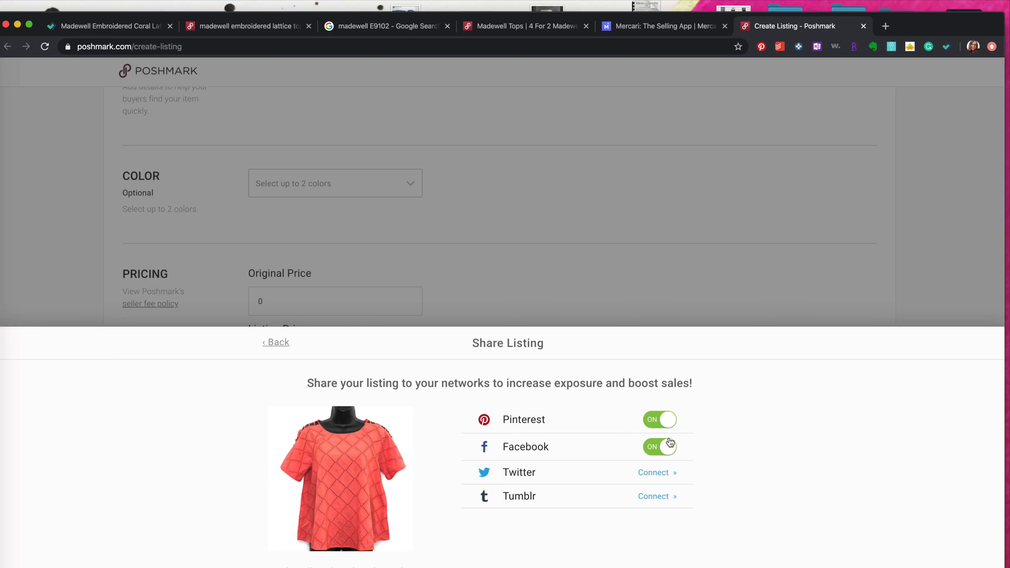
- Turn off Facebook sharing to publish the Poshmark listing without it, and close the Poshmark page
left_click(660, 447)
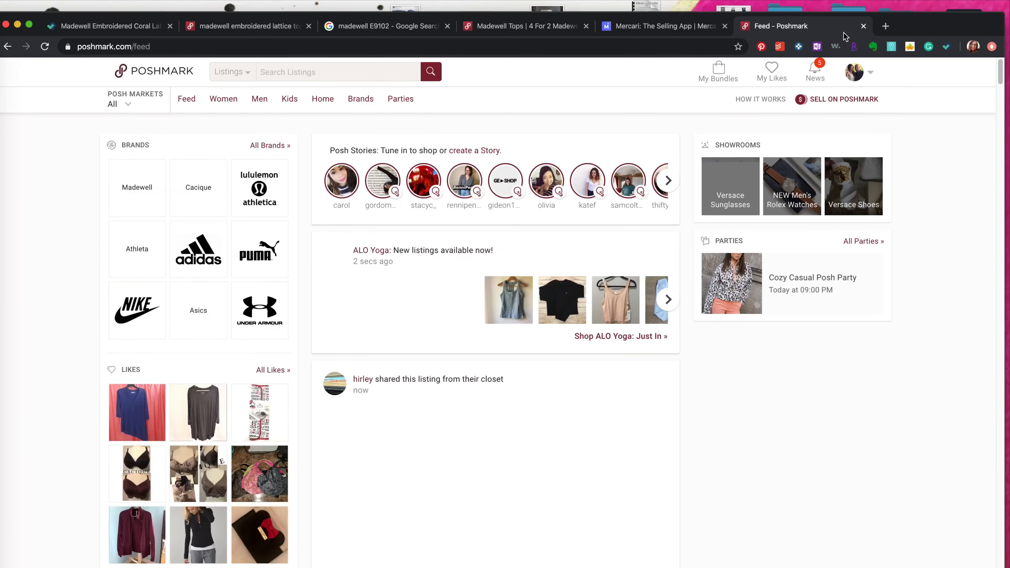
left_click(863, 26)
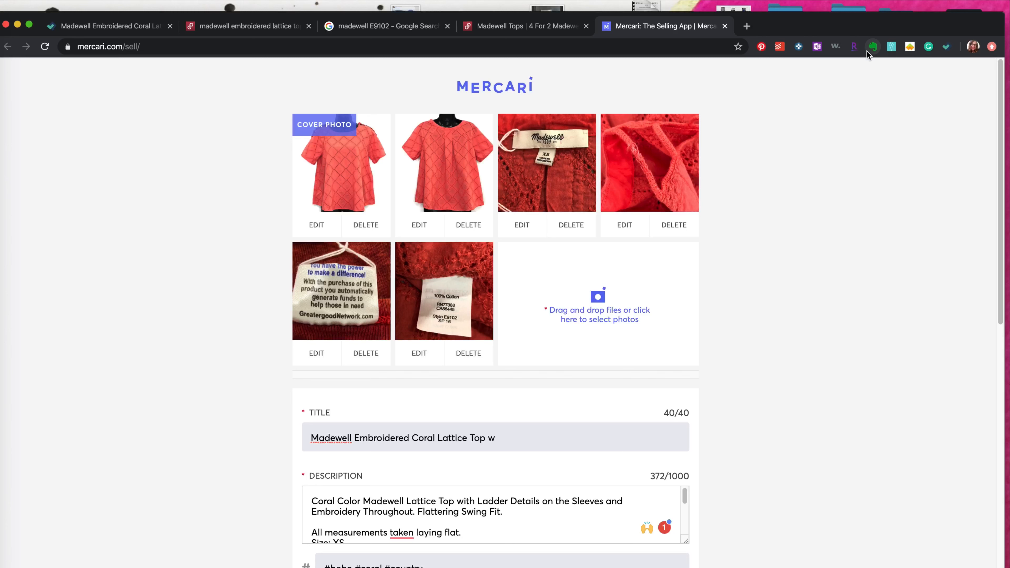
- Shorten the Mercari listing's title to "Madewell Embroidered Coral Lattice Top" and choose the suggested category Blouse under Women > Tops & blouses
key("BackSpace")
scroll(885, 284, "down", 3)
left_click_drag(685, 396, 685, 446)
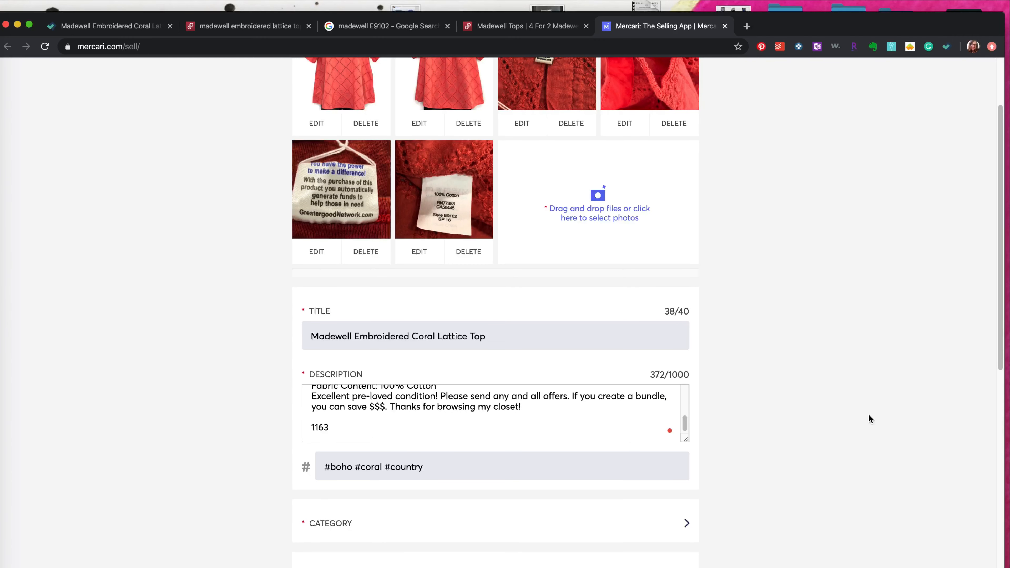
left_click(663, 526)
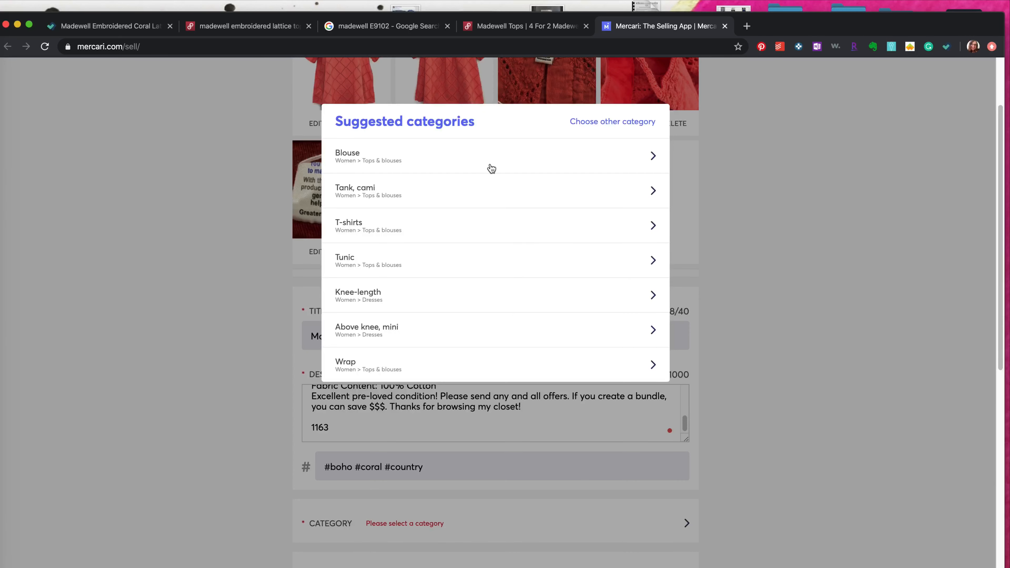
left_click(488, 153)
- Enter the seller's five-digit ZIP code as the location the Mercari item ships from
left_click_drag(1000, 288, 994, 423)
left_click(615, 224)
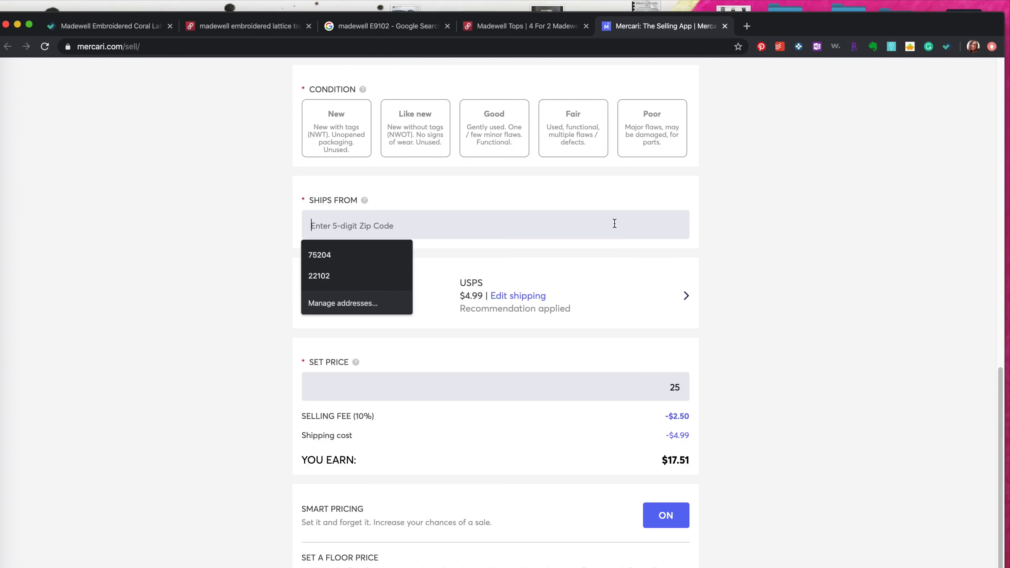
type("752")
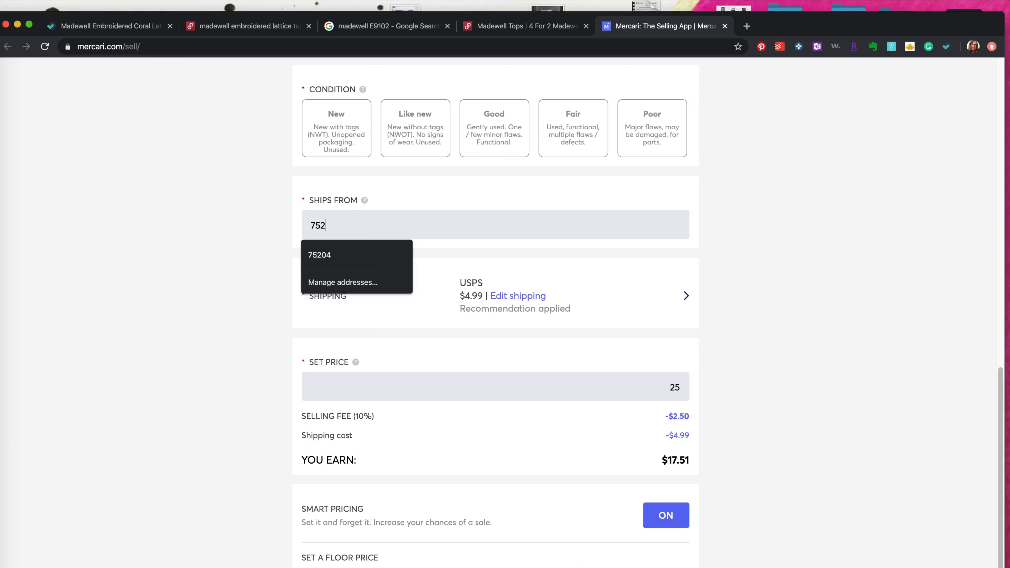
type("04")
left_click(378, 258)
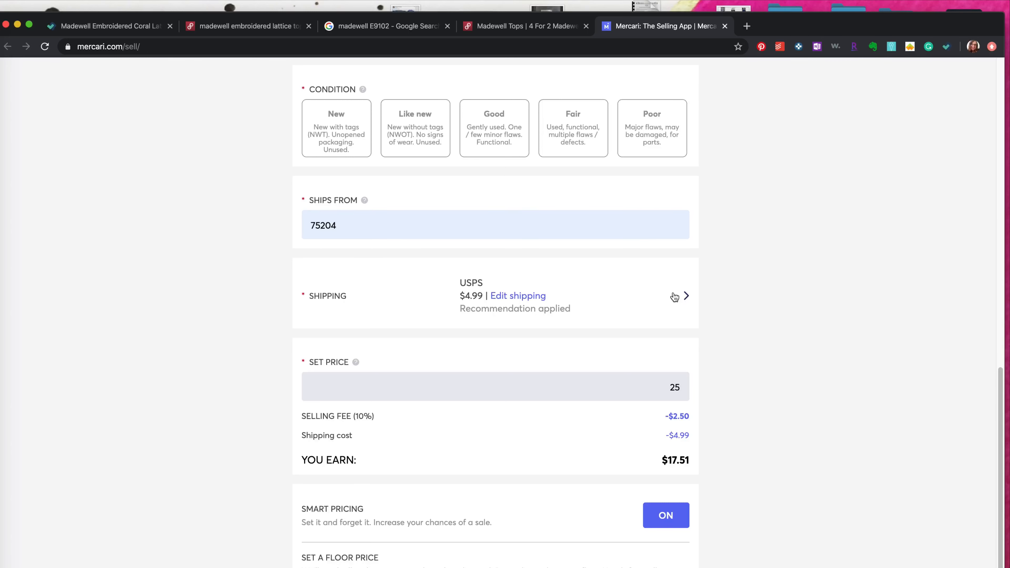
- Set the condition of the item in the Mercari listing to Good
left_click_drag(996, 425, 1000, 561)
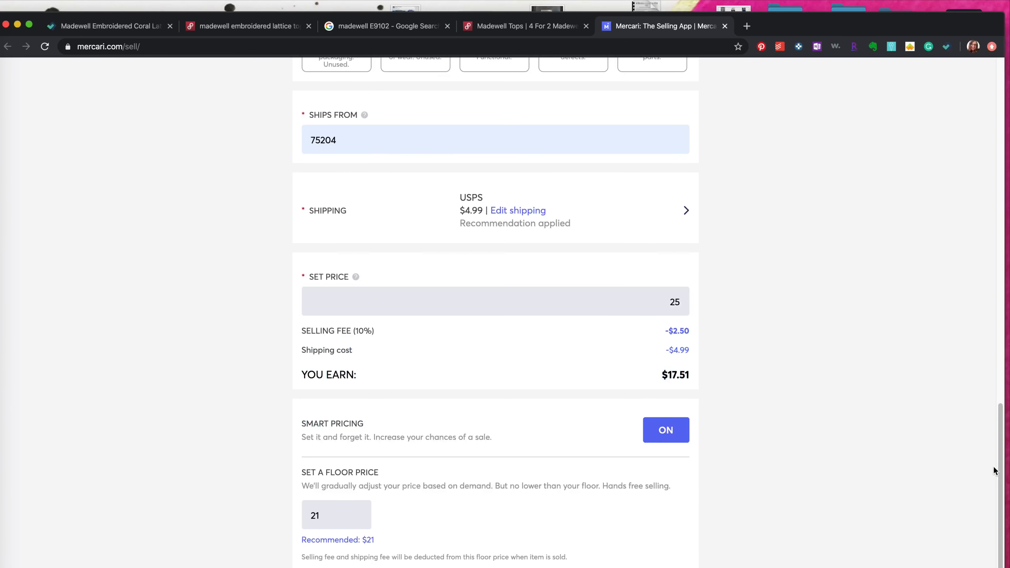
left_click_drag(1000, 486, 999, 380)
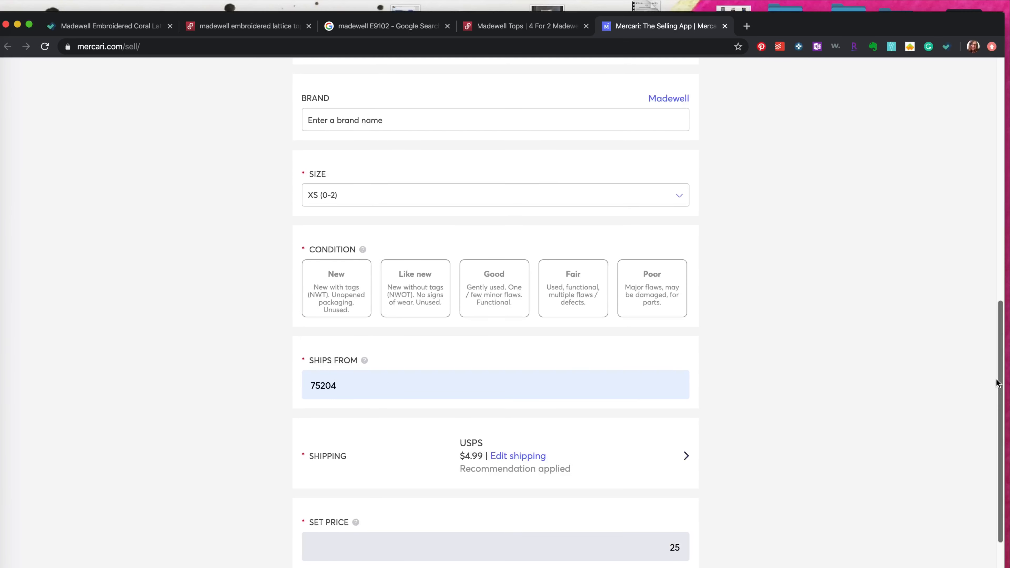
left_click(503, 299)
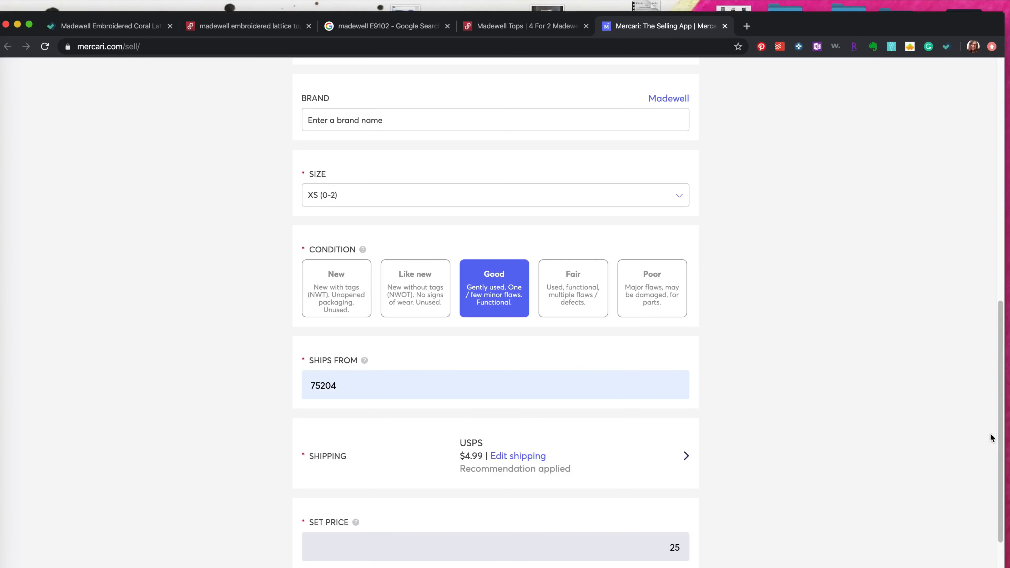
left_click_drag(1001, 442, 985, 567)
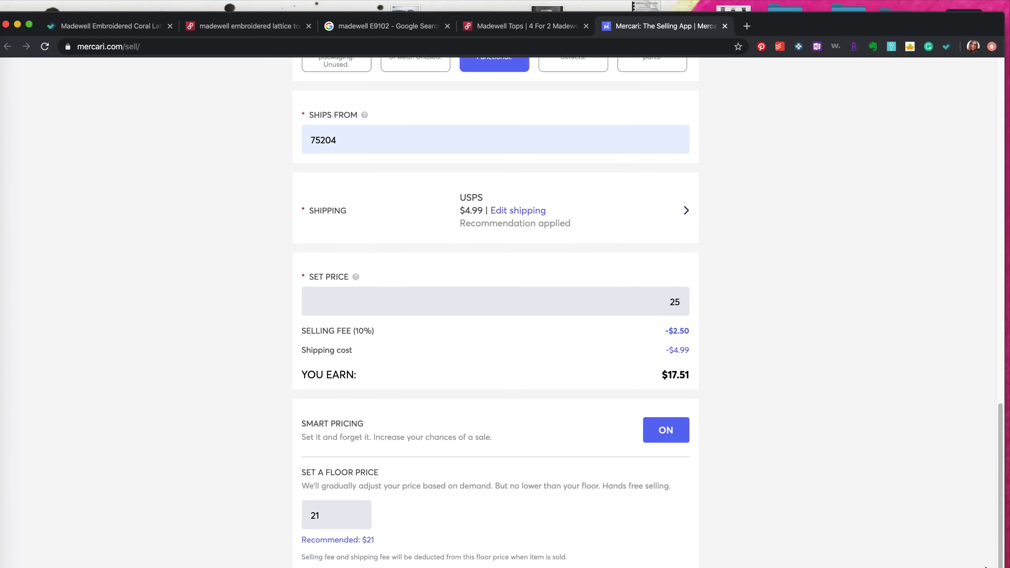